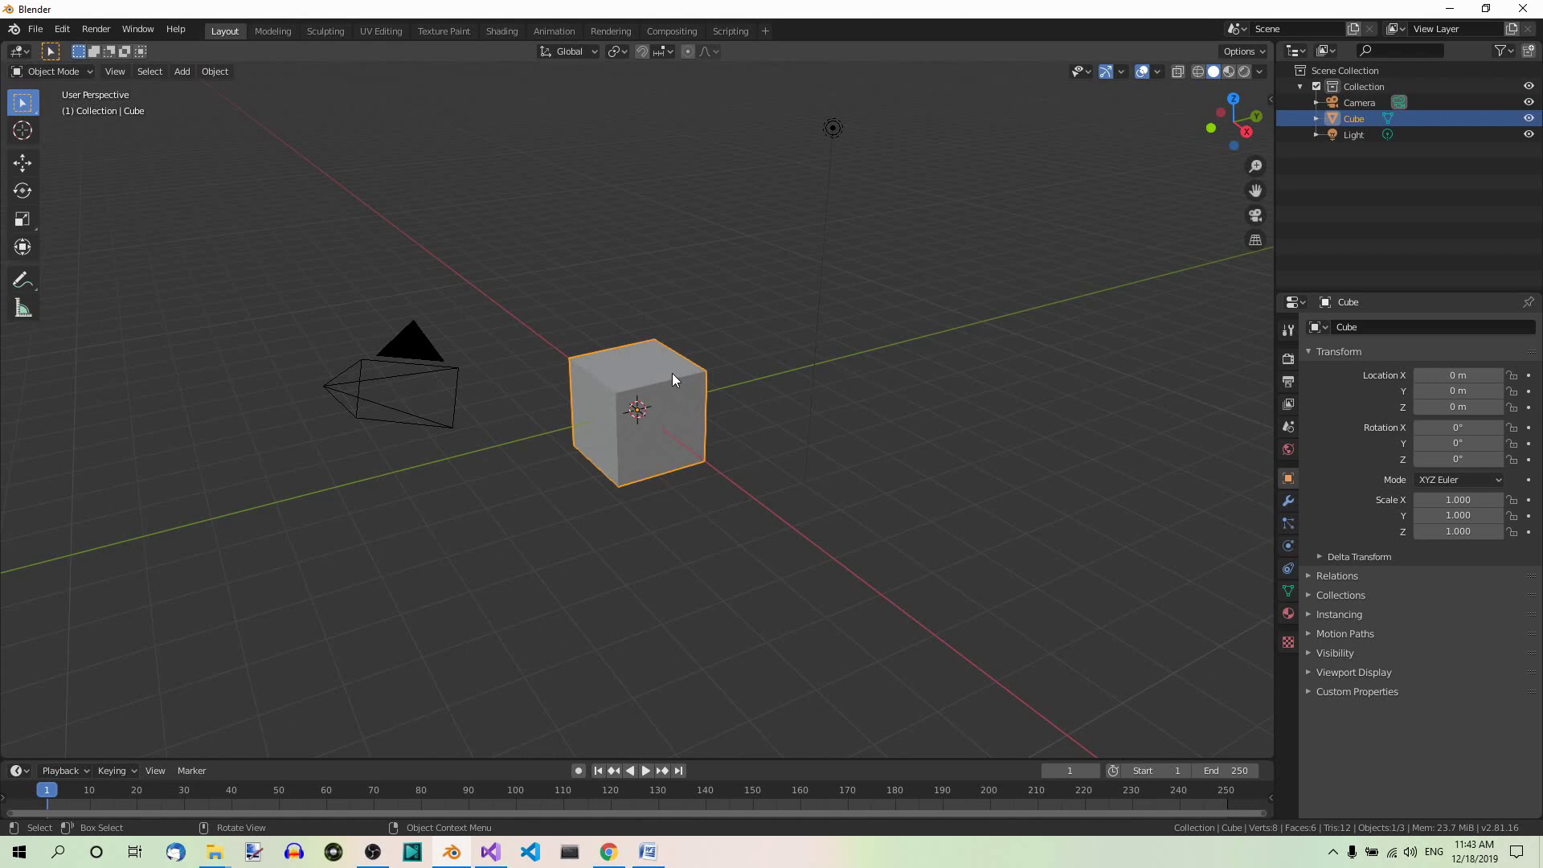
Step: Duplicate the cube five times, placing copies upper left, upper right, lower right, front and left
key(shift+d)
click(507, 259)
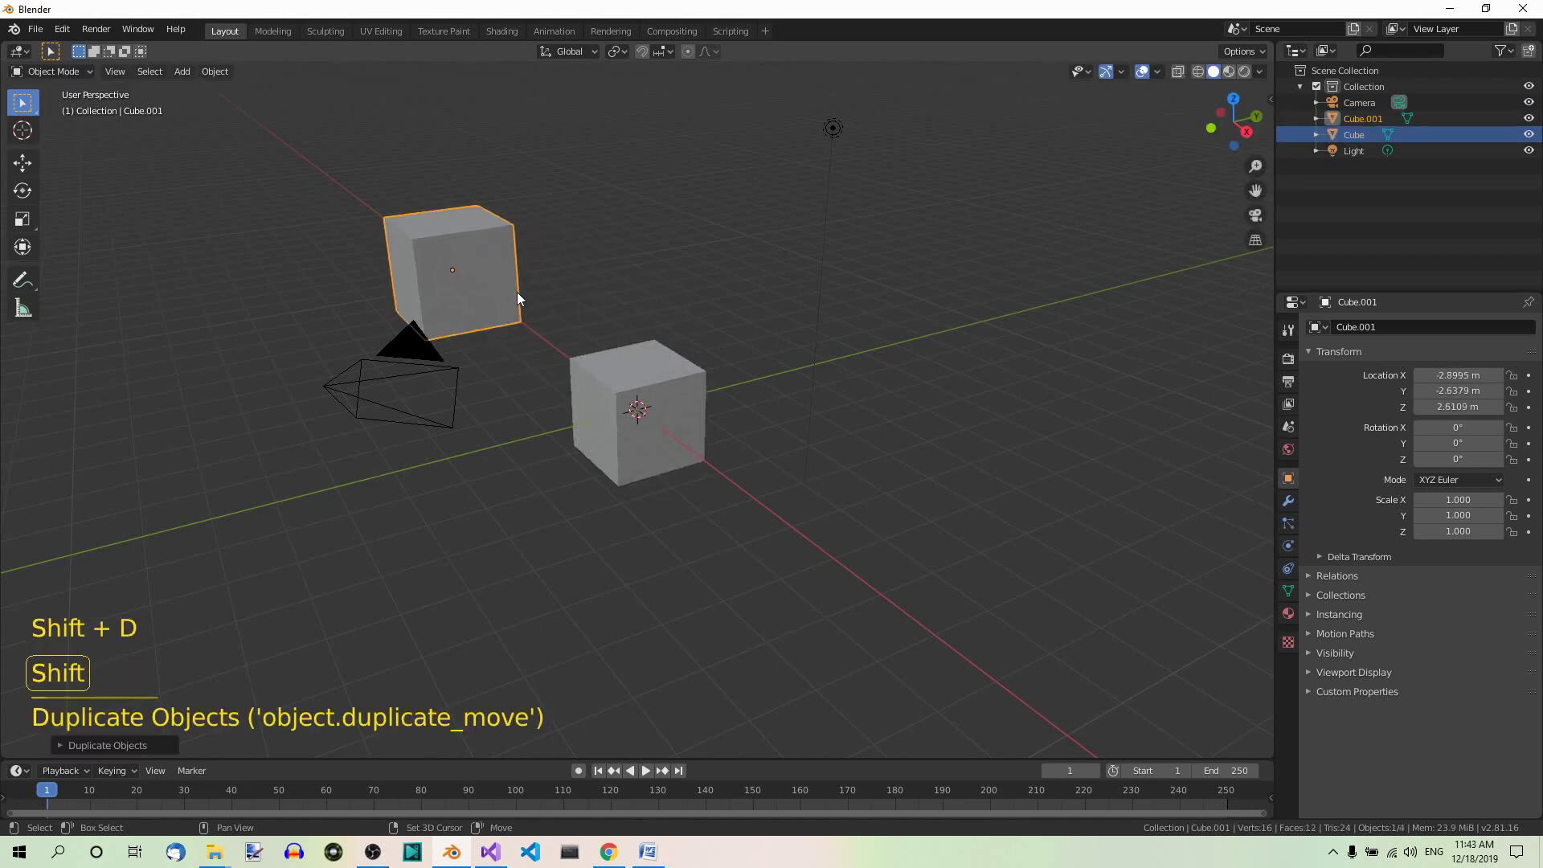
key(shift+d)
click(924, 259)
key(shift+d)
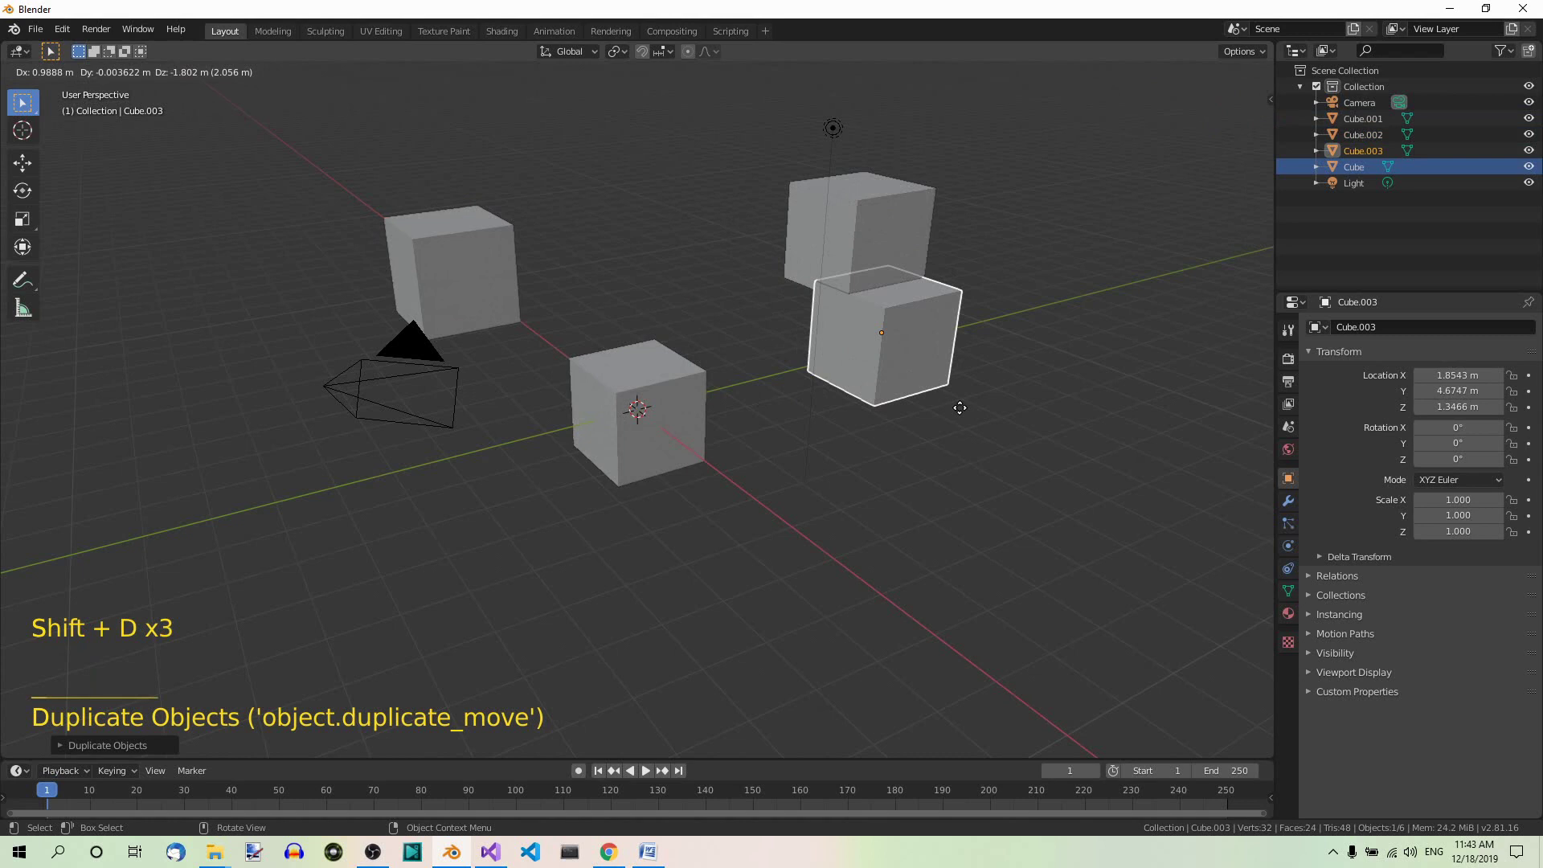
click(1009, 518)
key(shift+d)
click(770, 641)
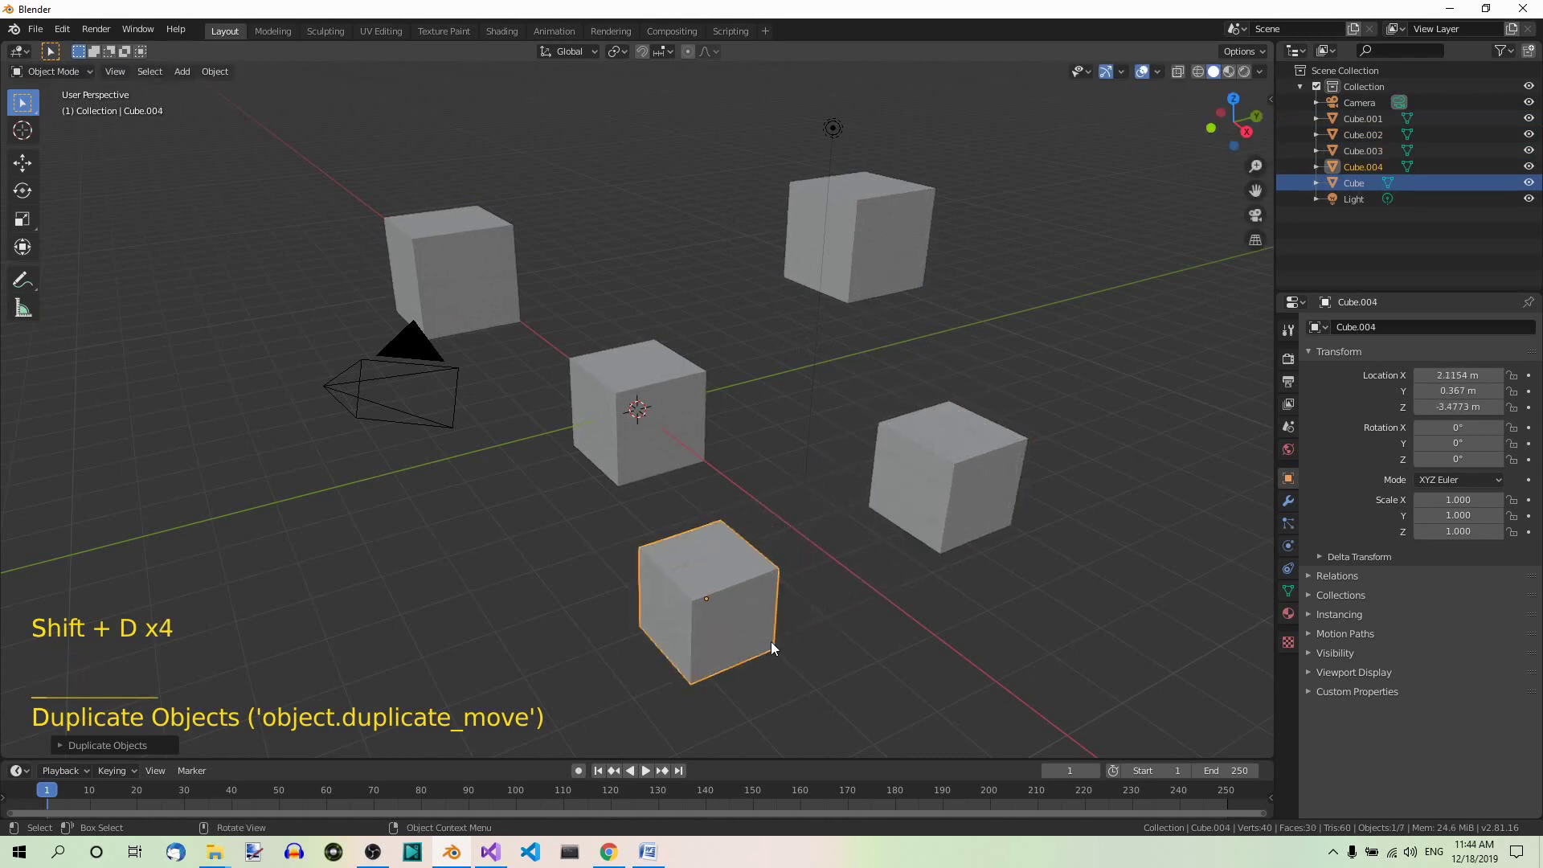
key(shift+d)
click(483, 586)
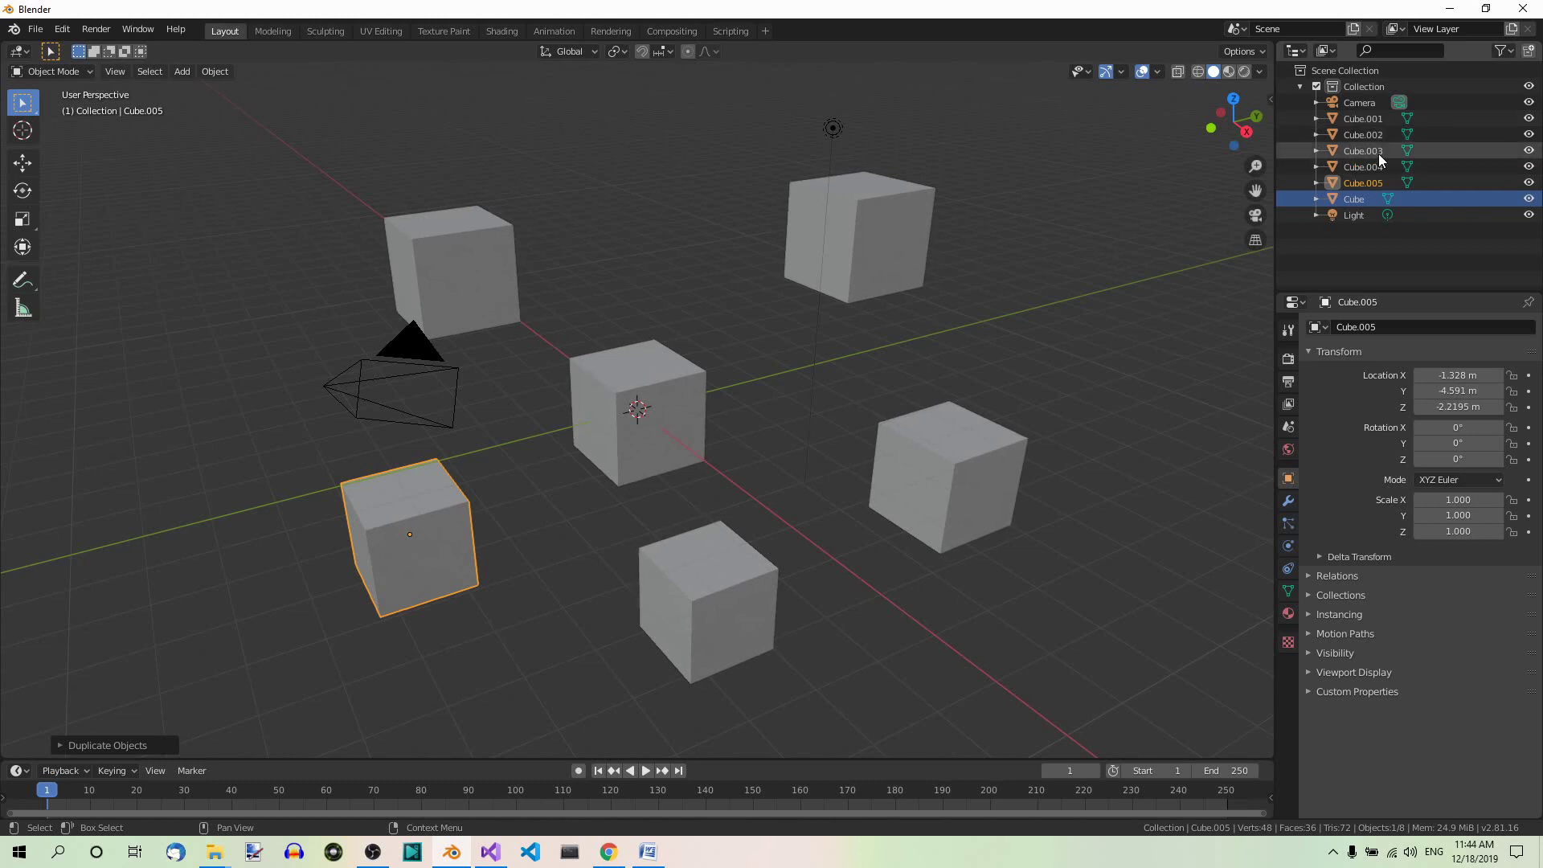
click(1140, 299)
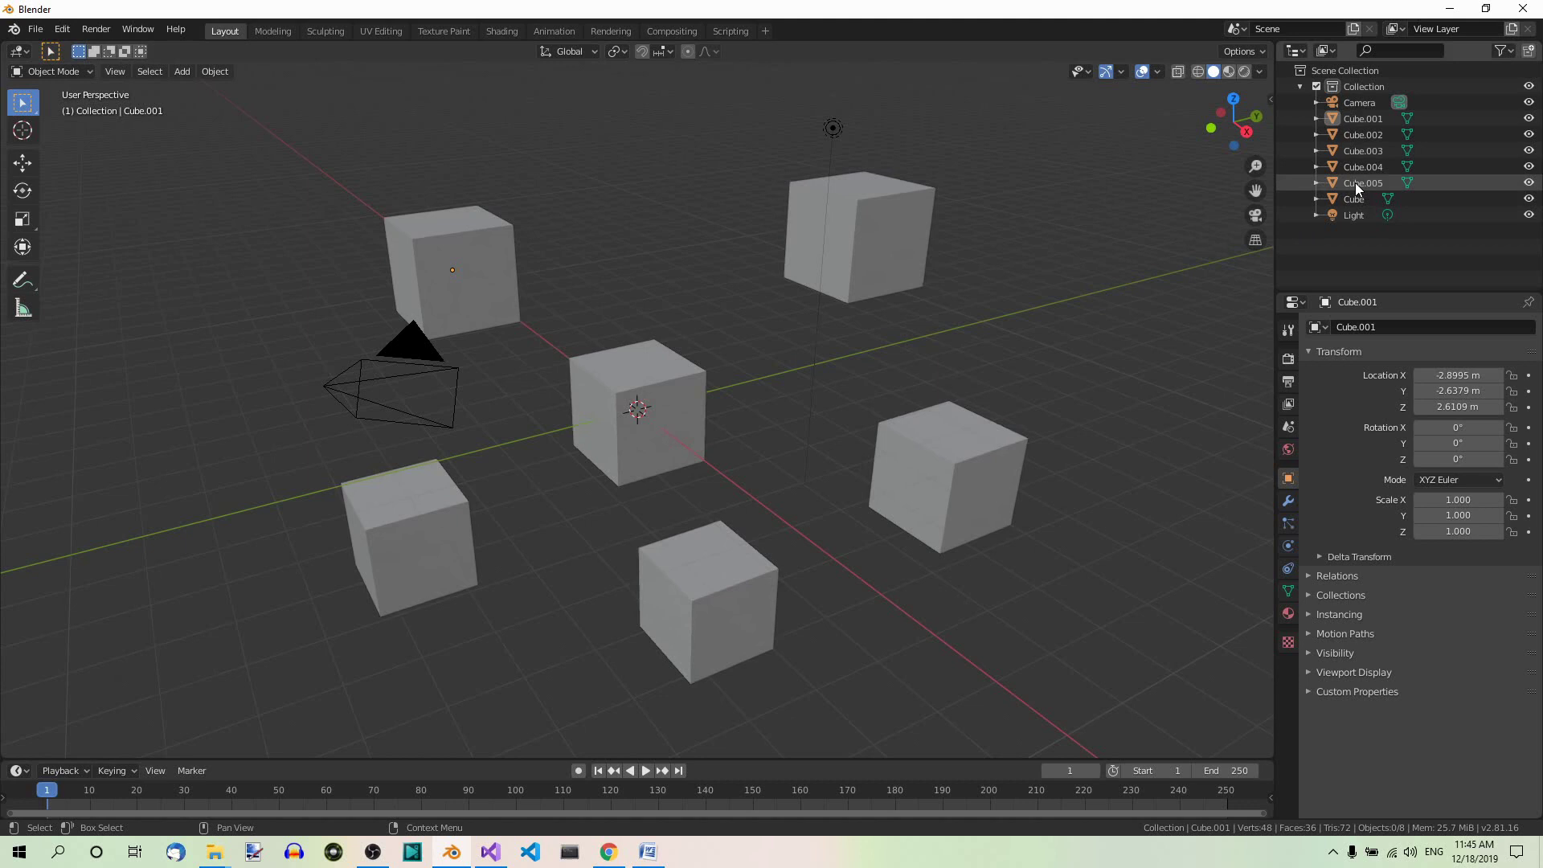
click(1356, 120)
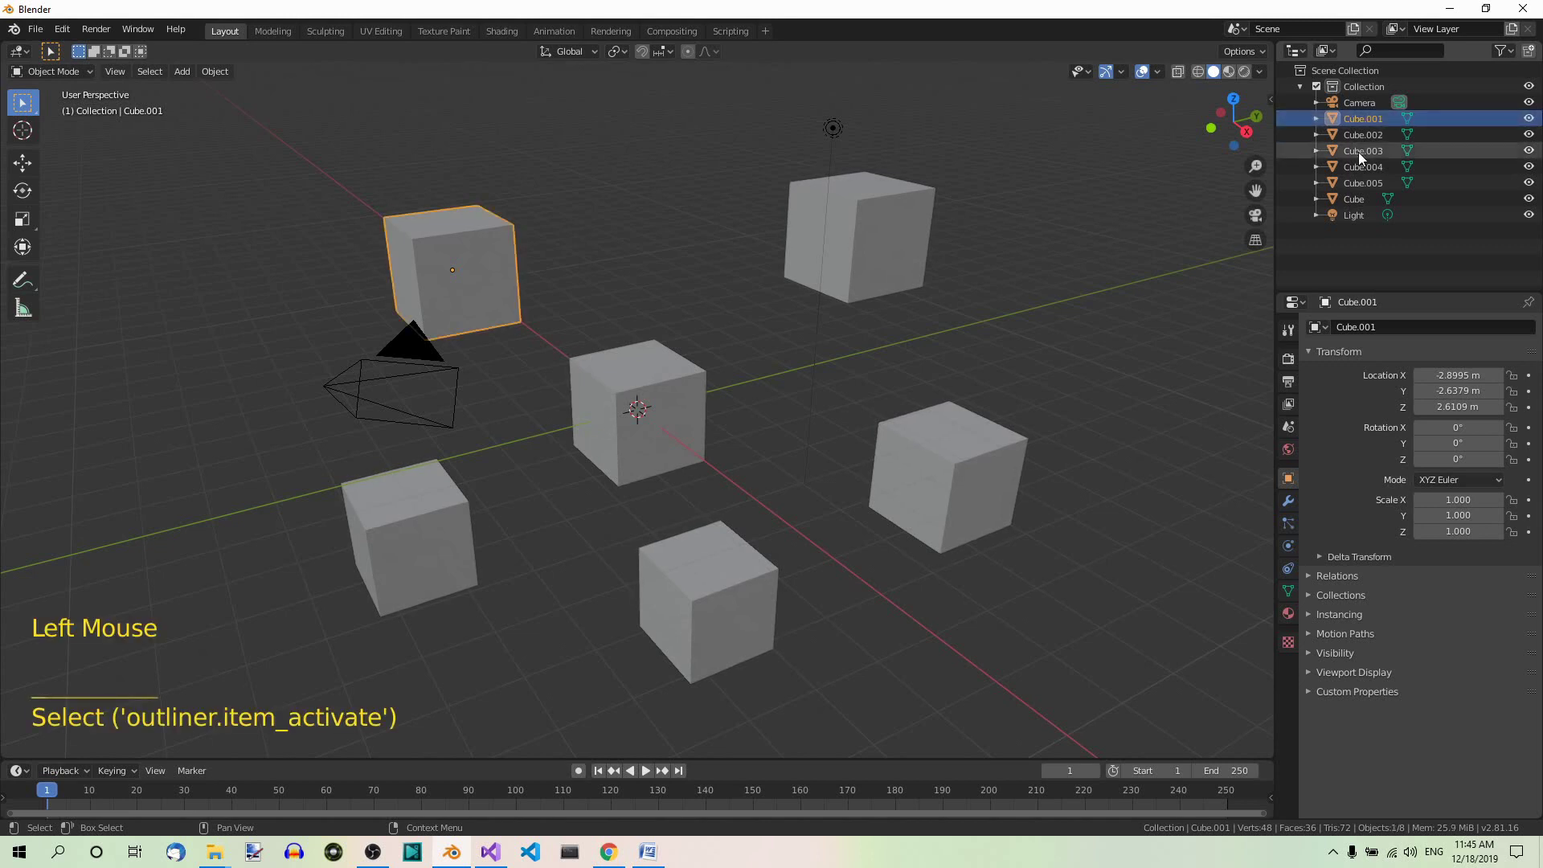
ctrl+click(1359, 152)
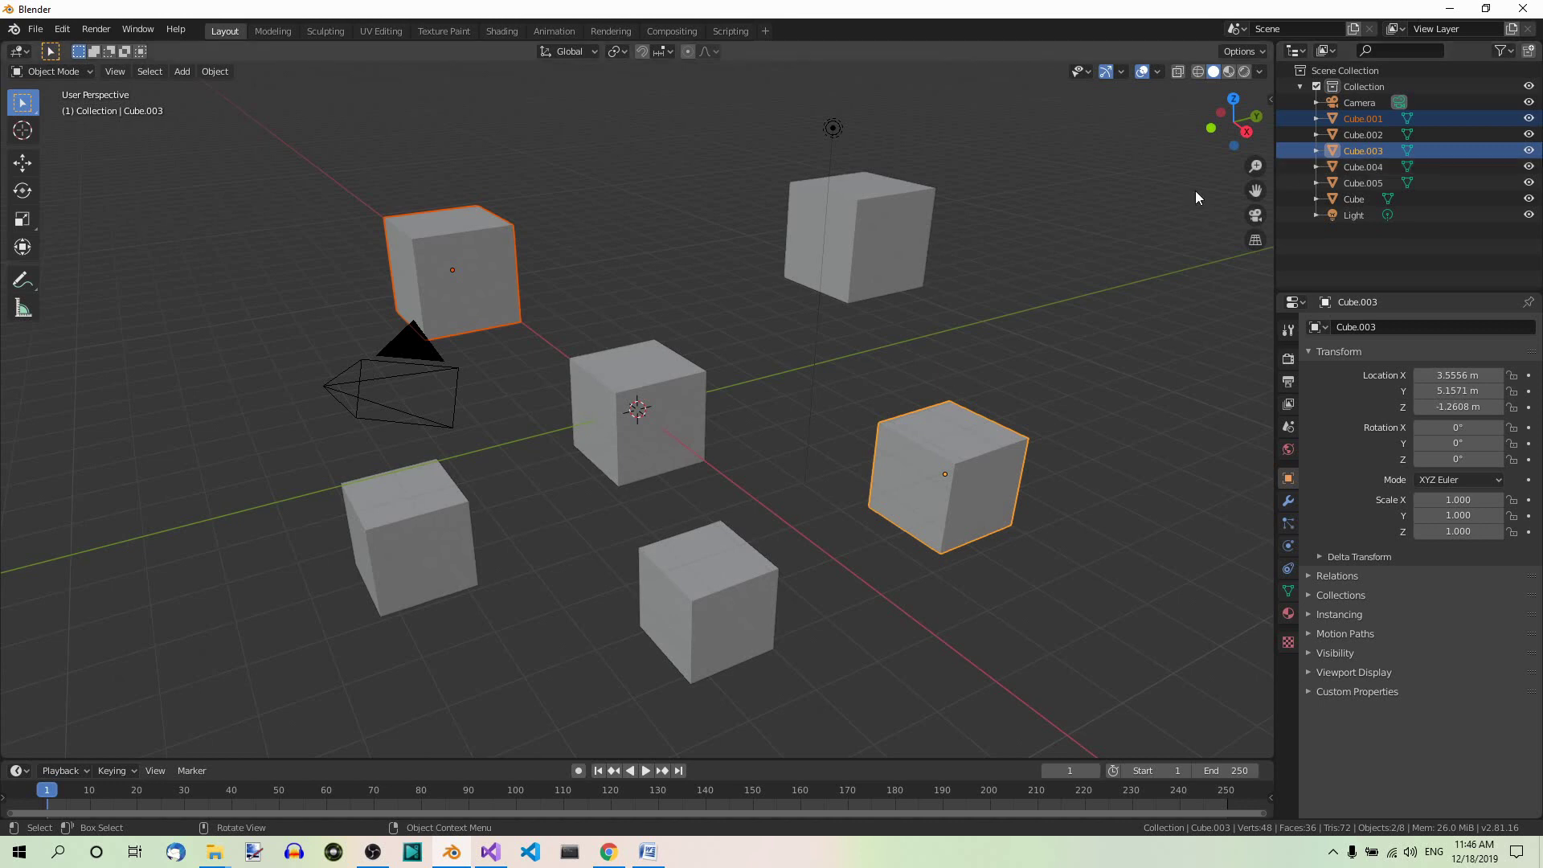
key(alt+a)
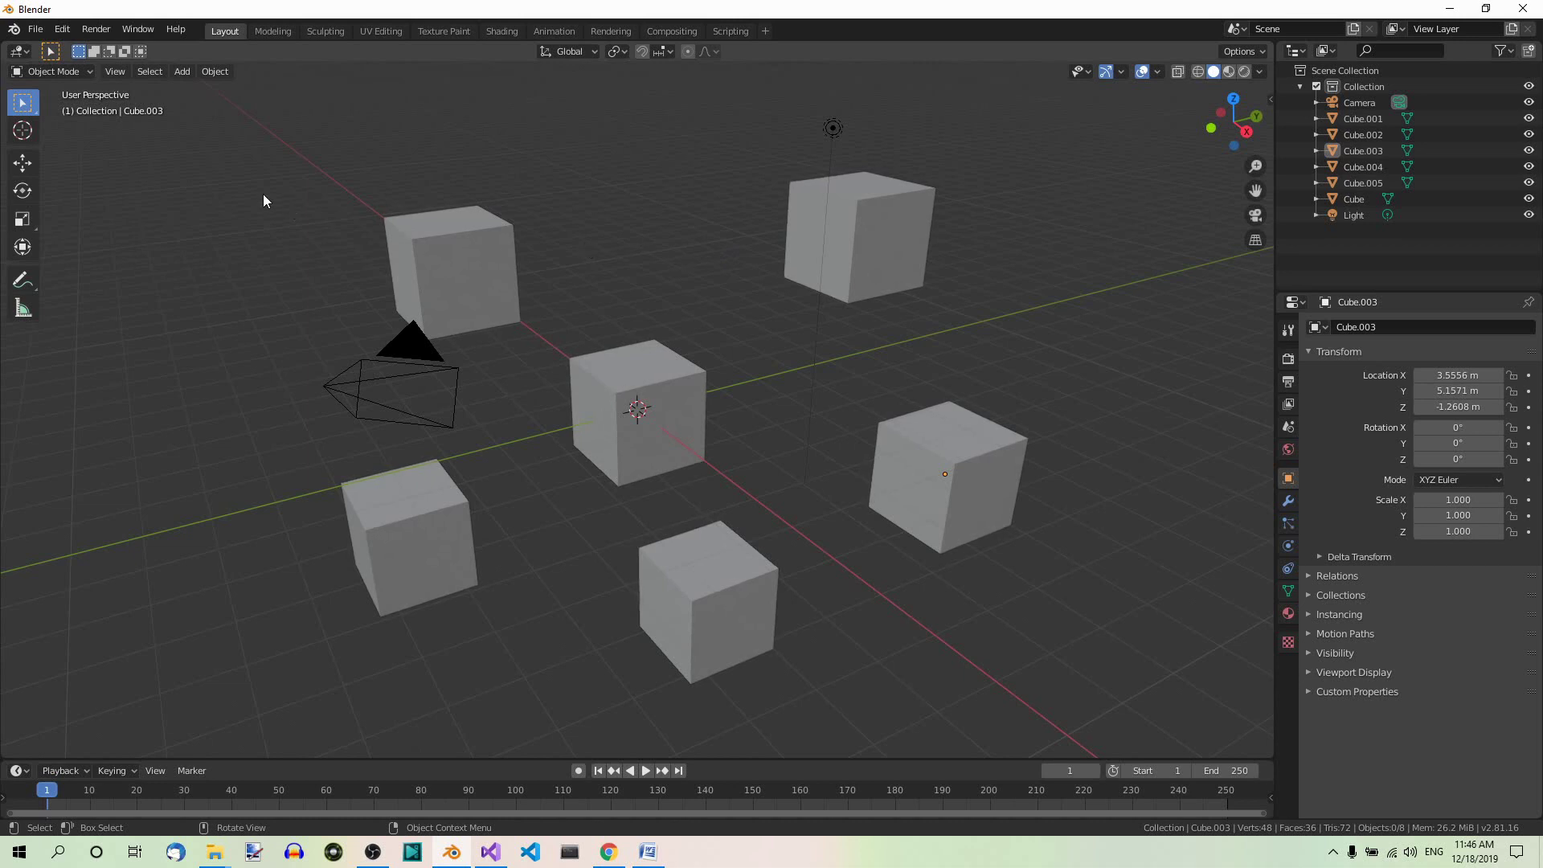
Step: Open Batch Rename from the Edit menu, targeting All objects with the Find/Replace operation
click(63, 32)
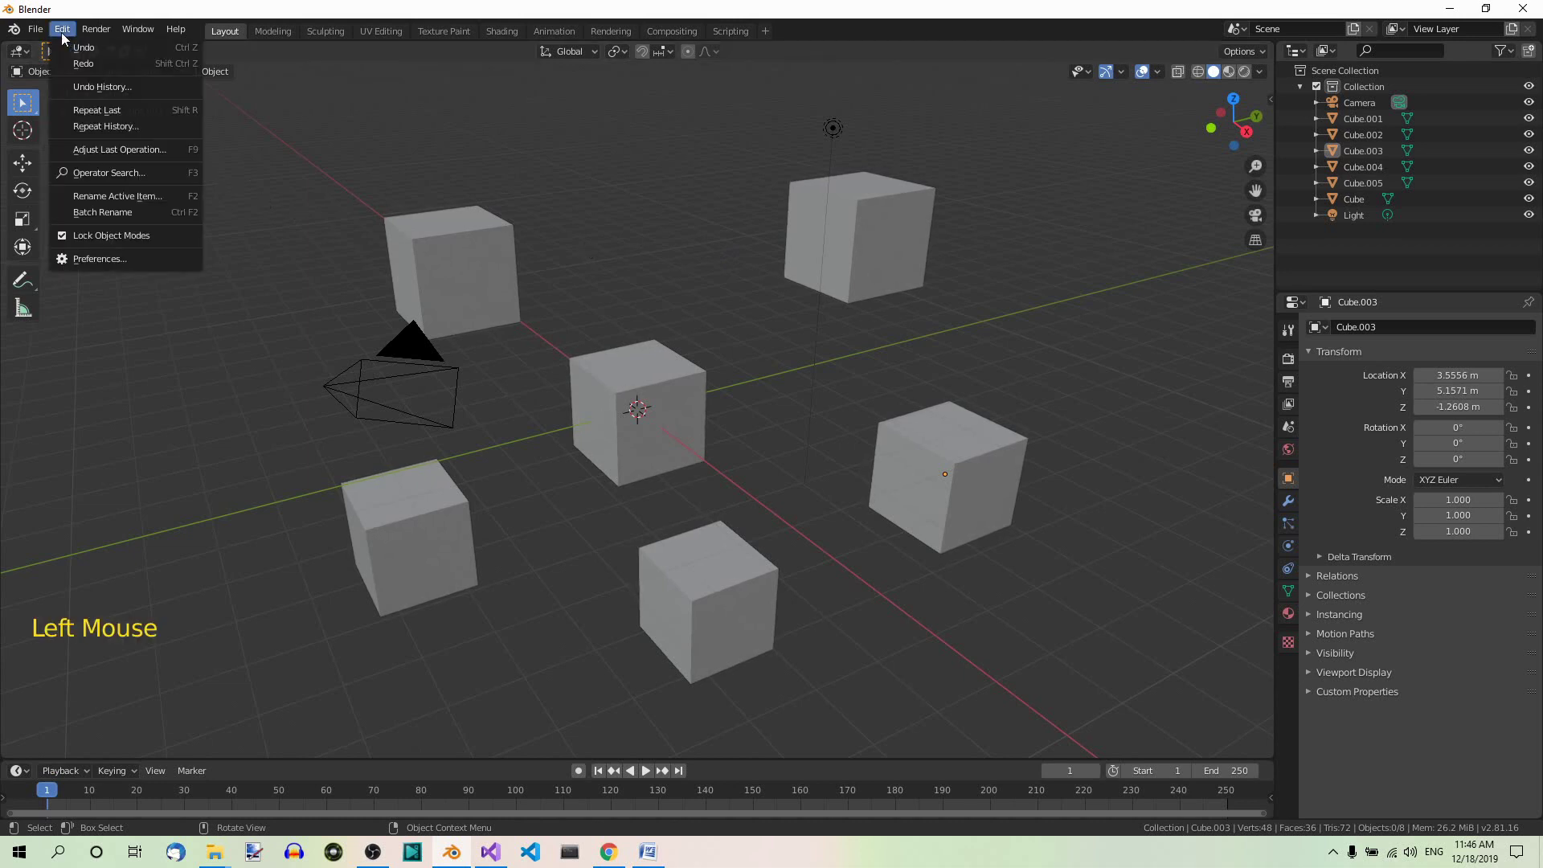
click(119, 210)
key(ctrl+F2)
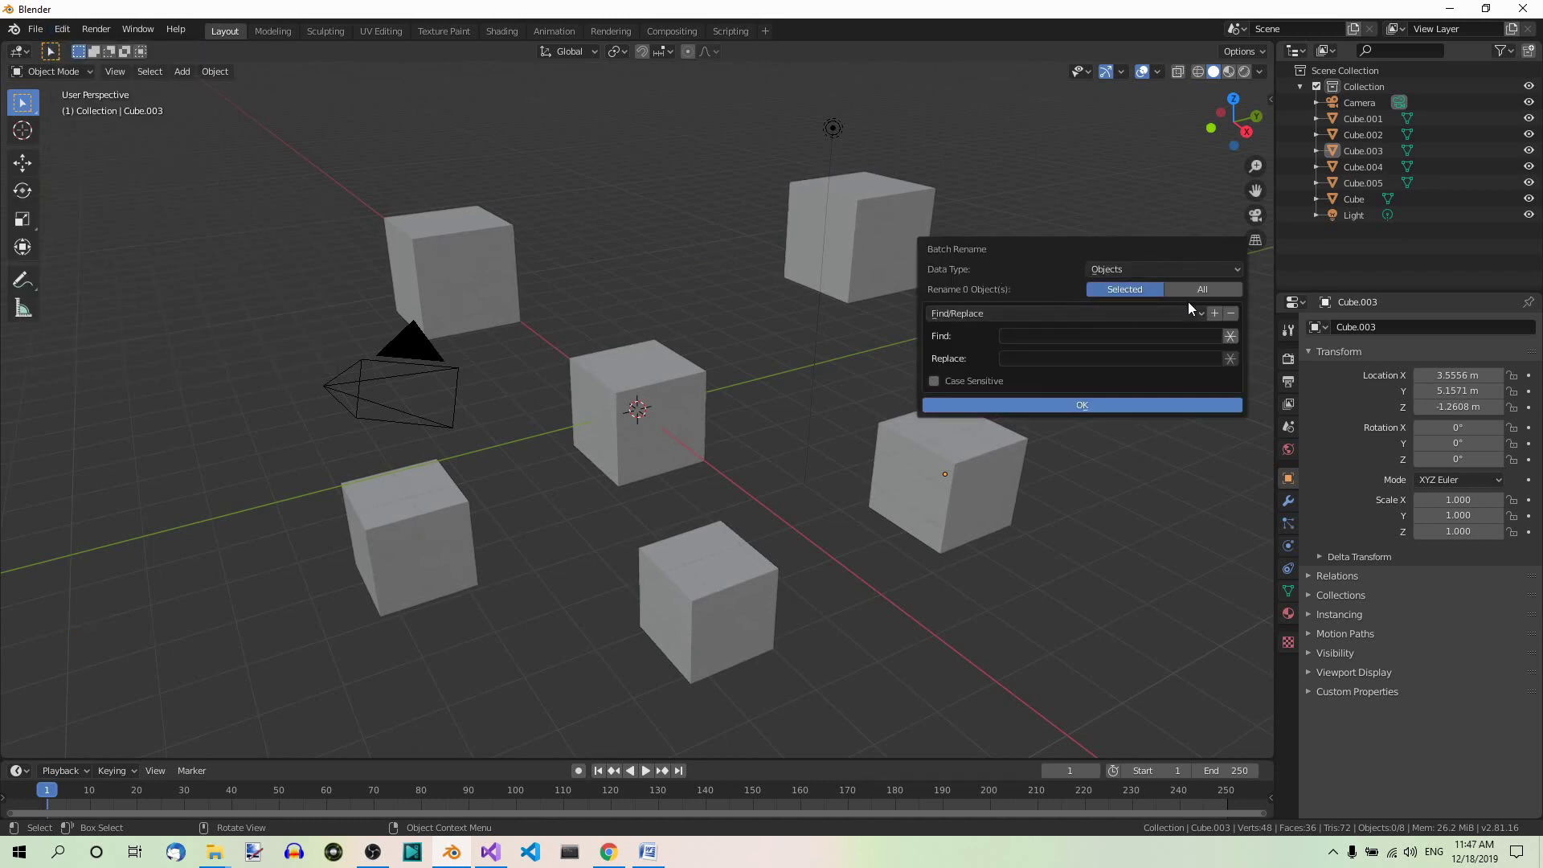
click(1236, 270)
click(1183, 288)
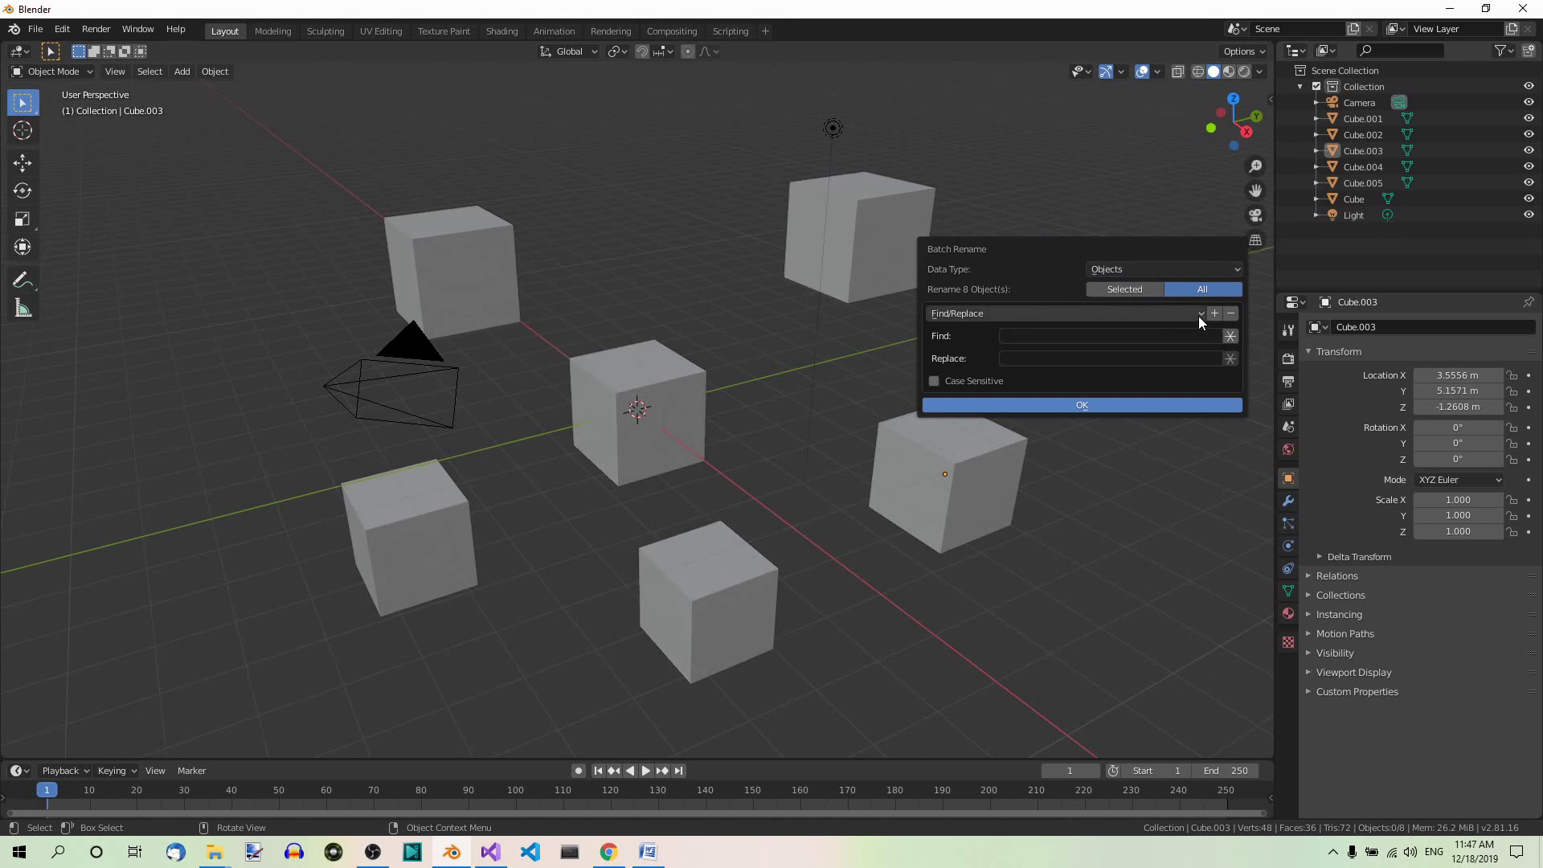
click(1200, 315)
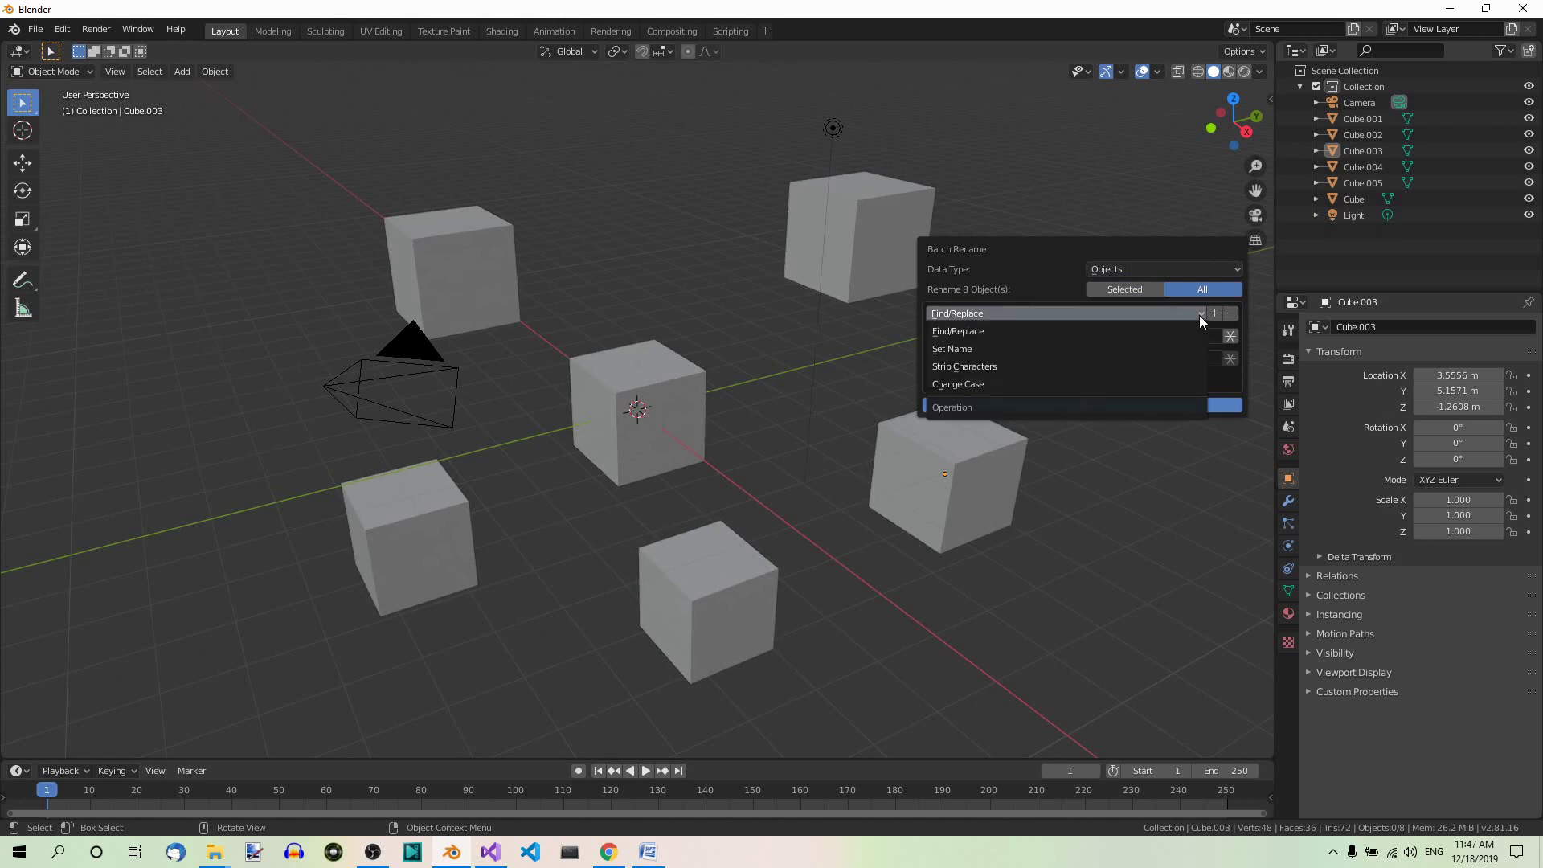
click(1199, 316)
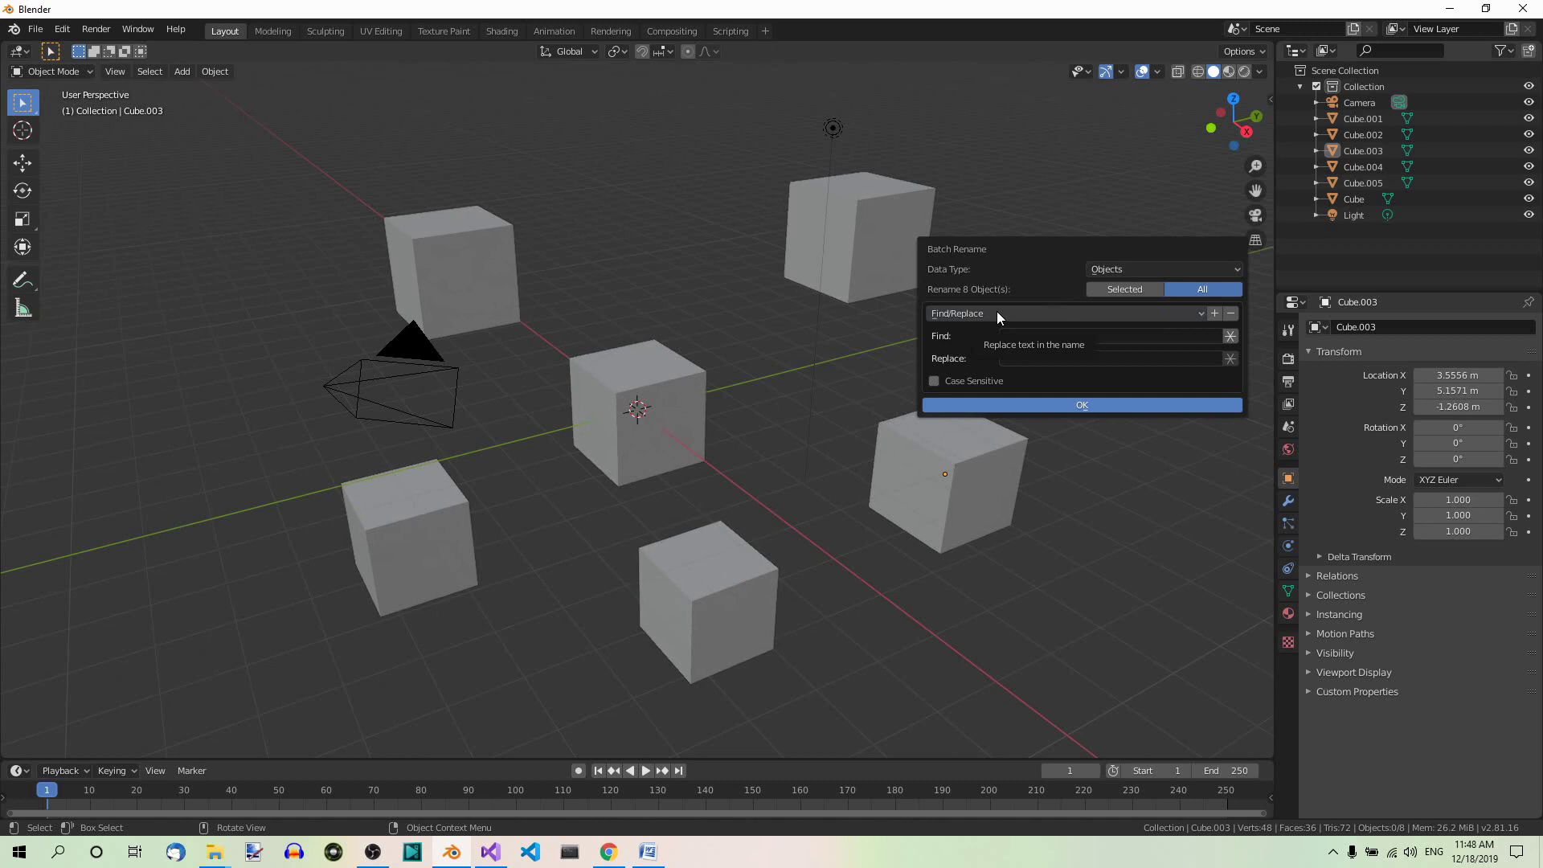
Step: Batch rename with Find 'Cube' and Replace 'box', then apply it
click(1033, 336)
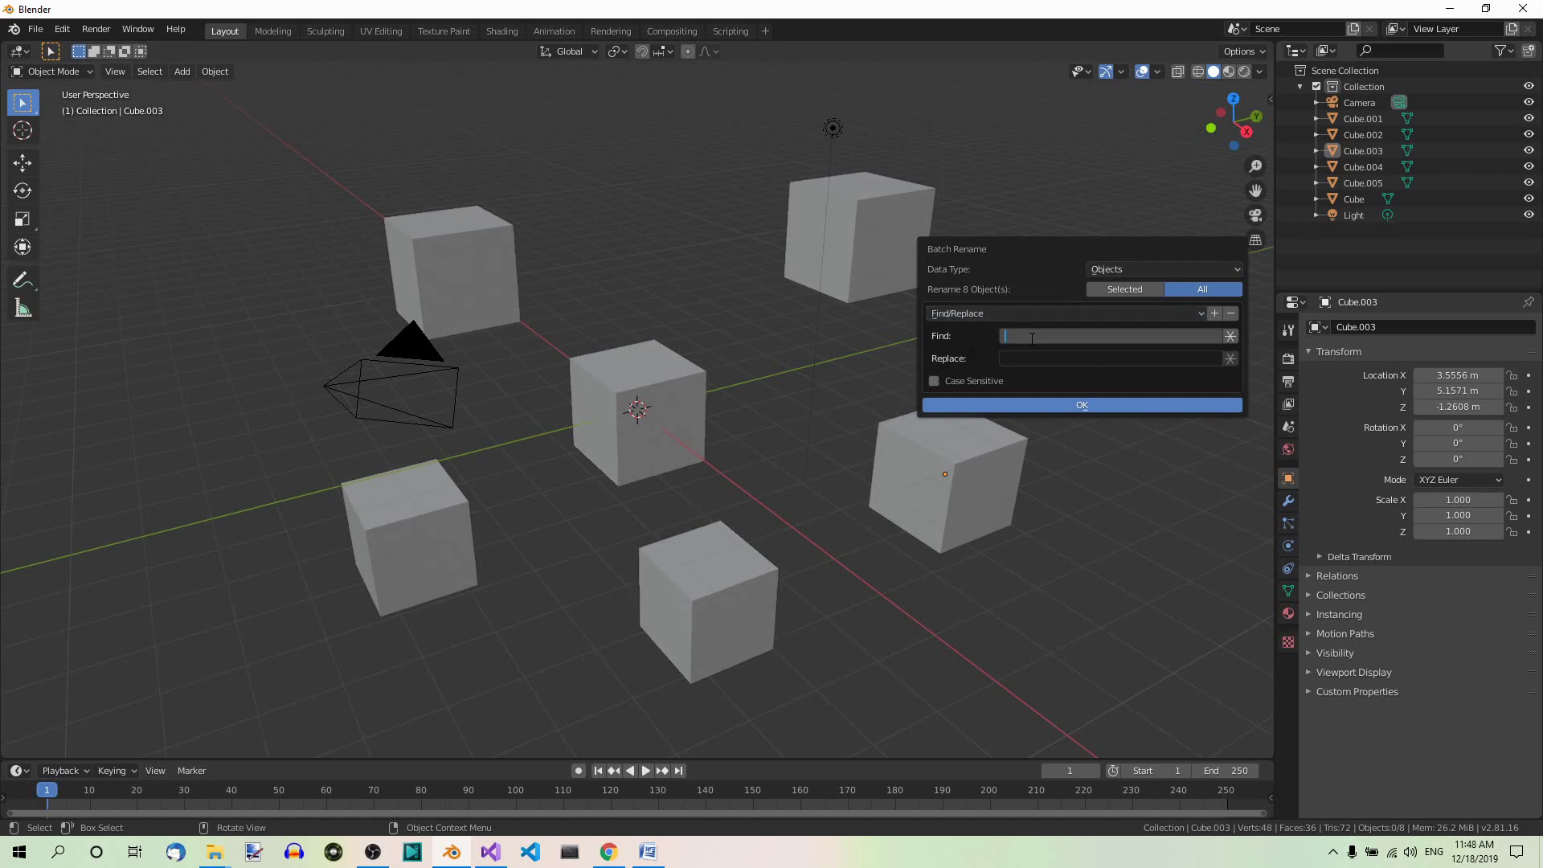
text(Cube)
key(Return)
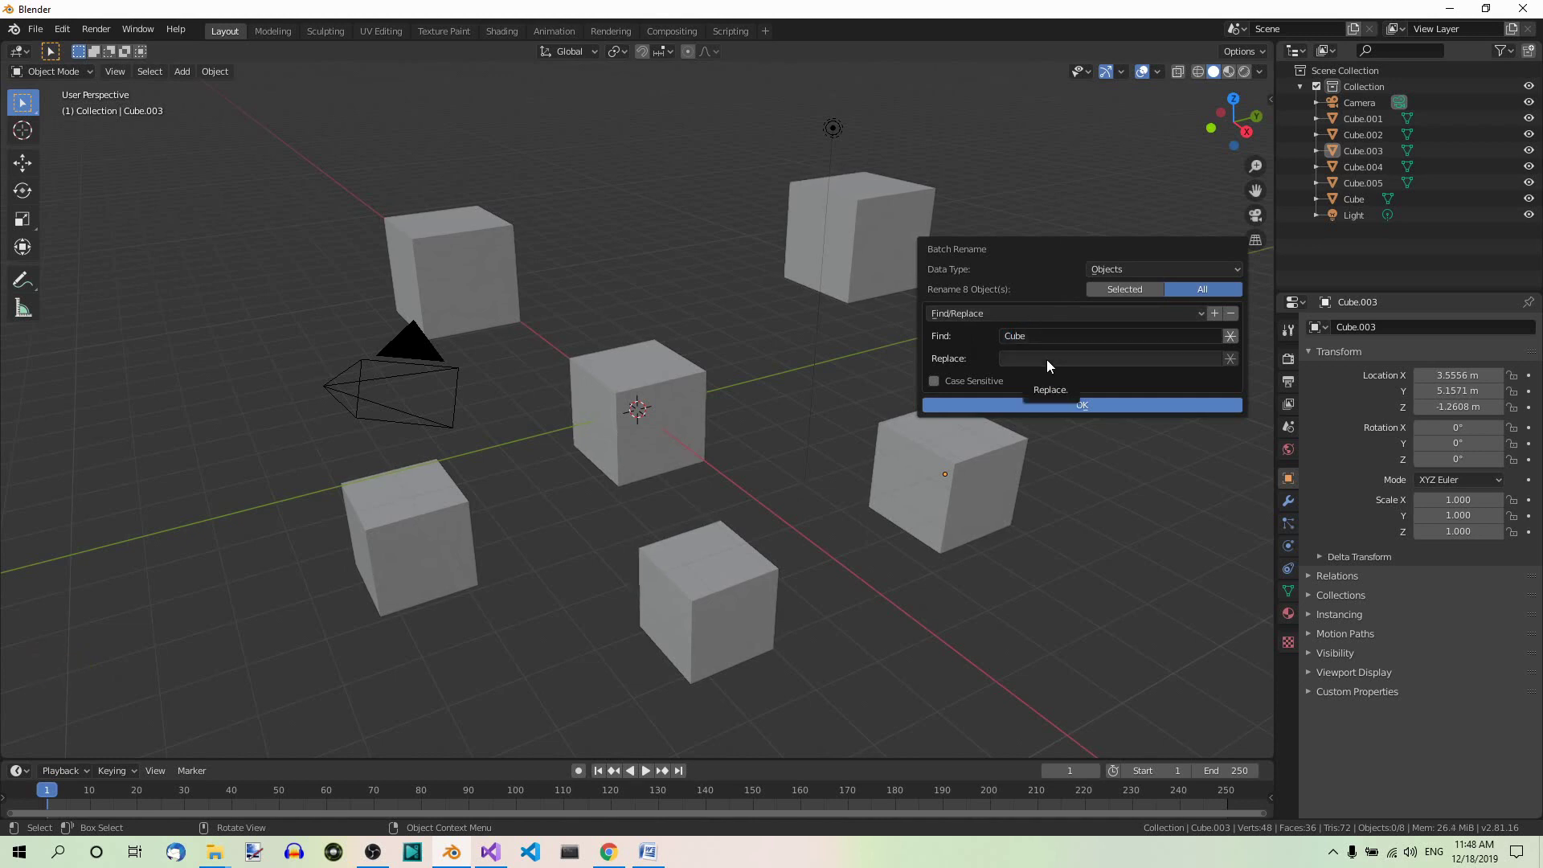
click(1047, 361)
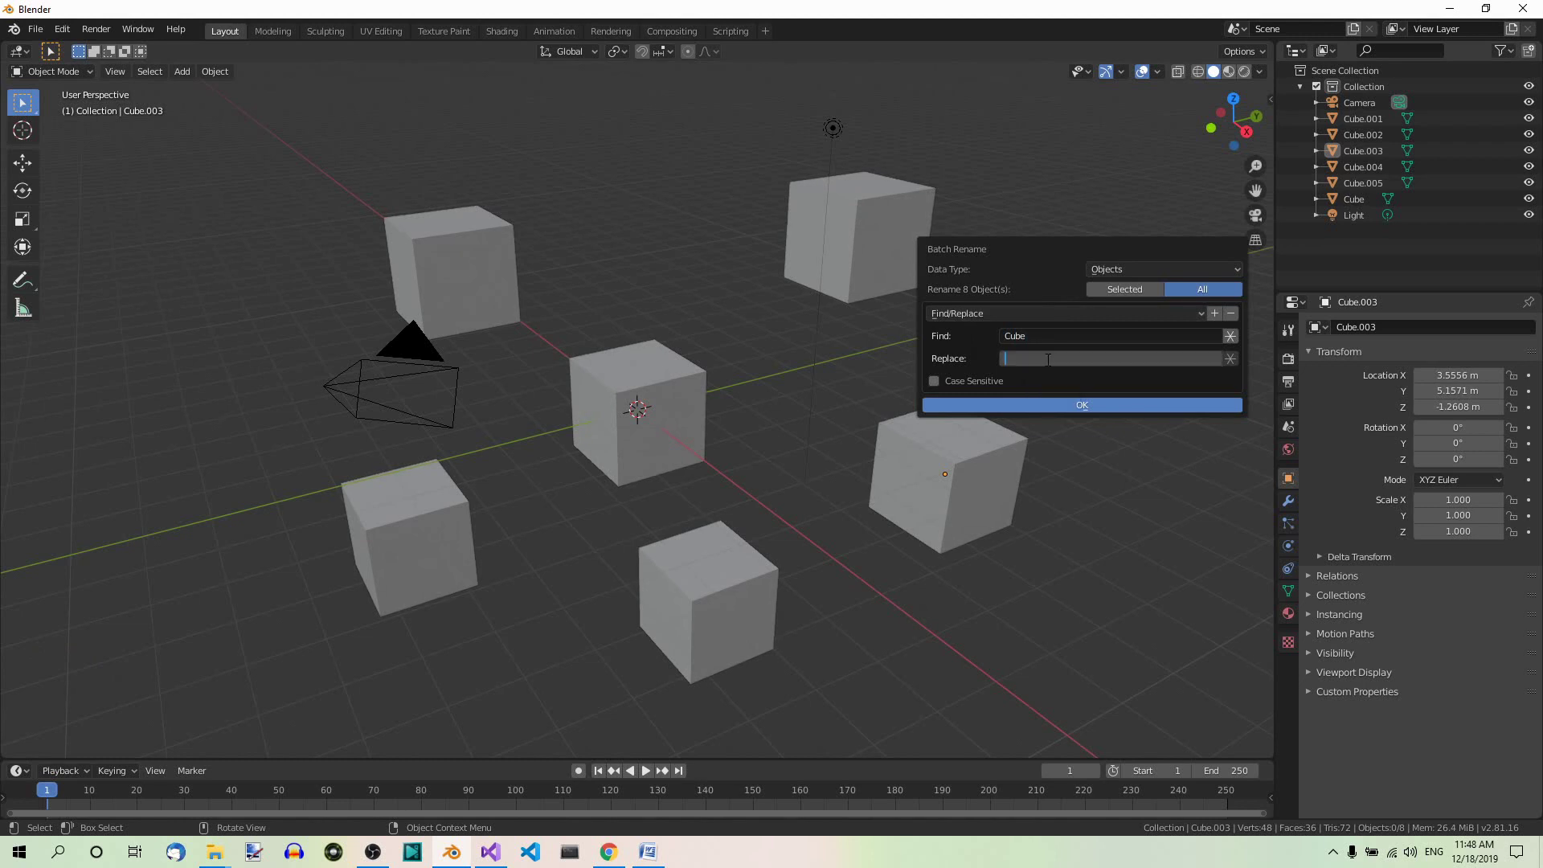
text(box)
click(1113, 404)
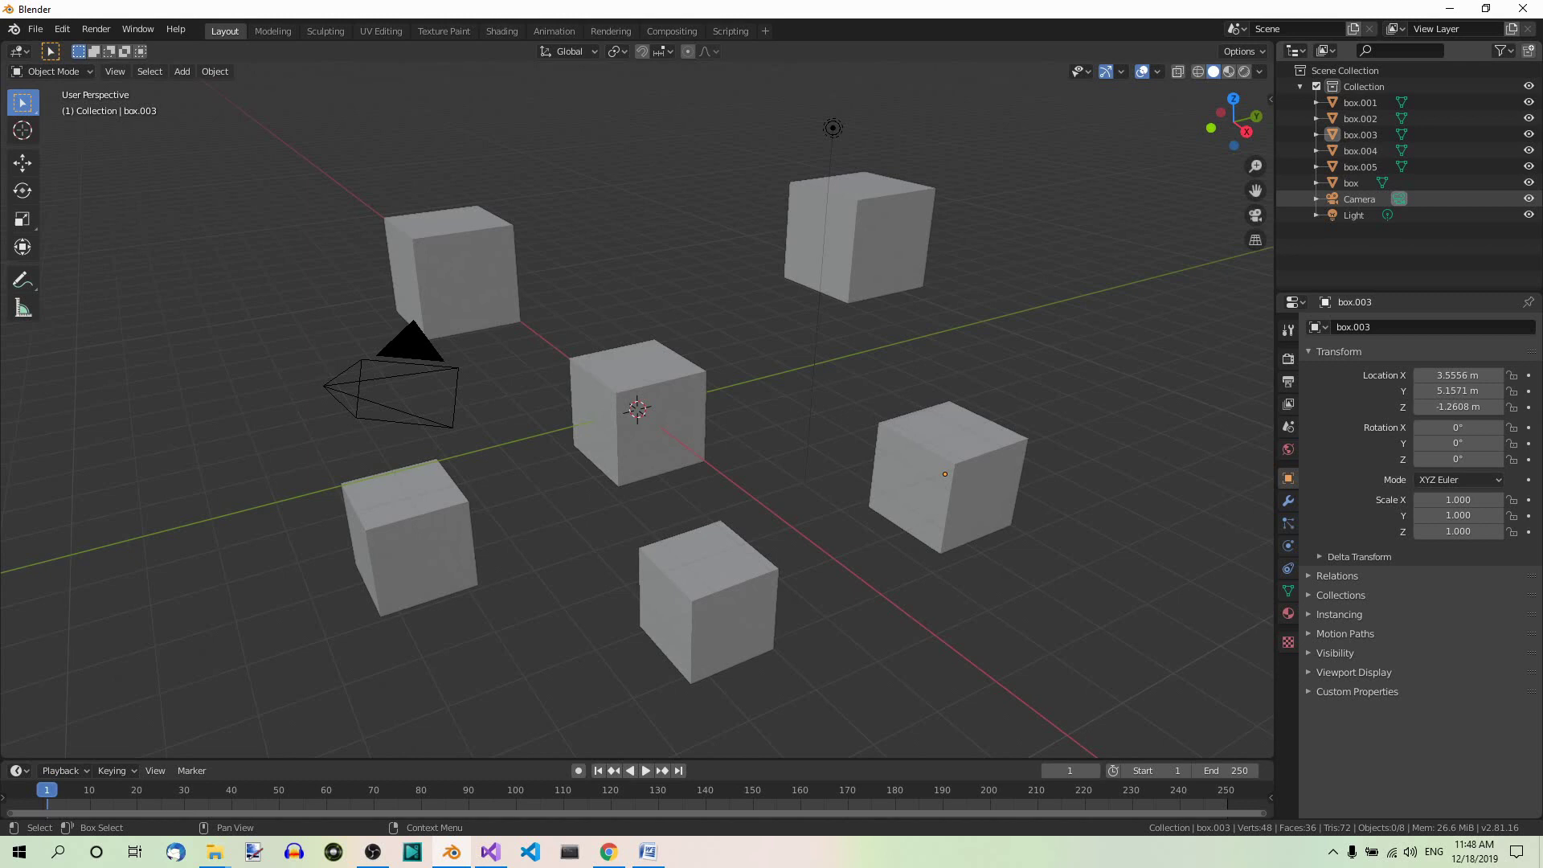
Step: Reopen the Batch Rename dialog from the Edit menu and move it aside
key(alt+Tab)
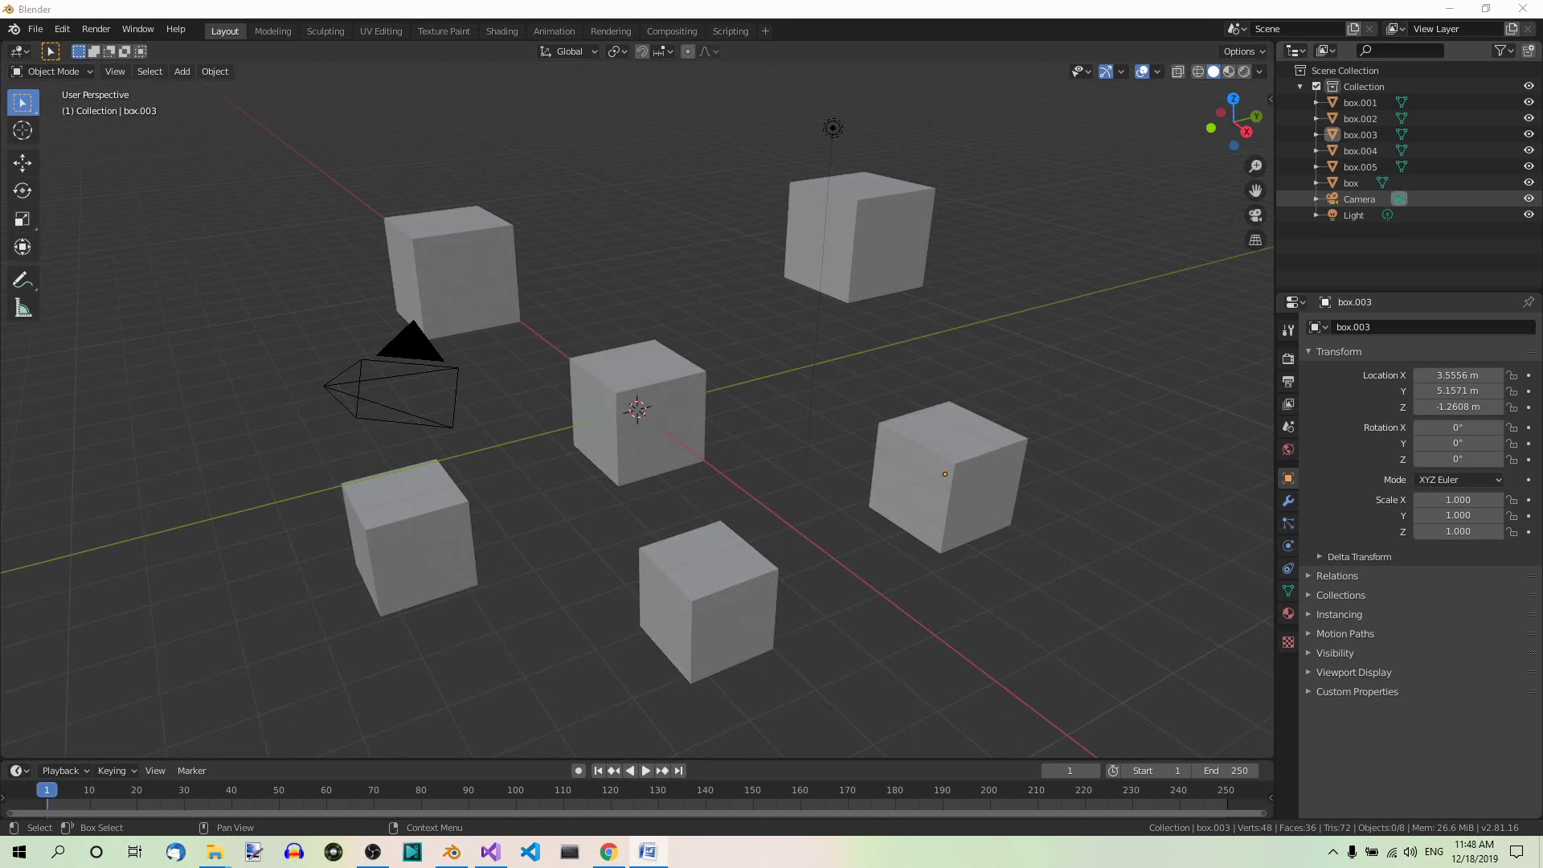
key(alt+Tab)
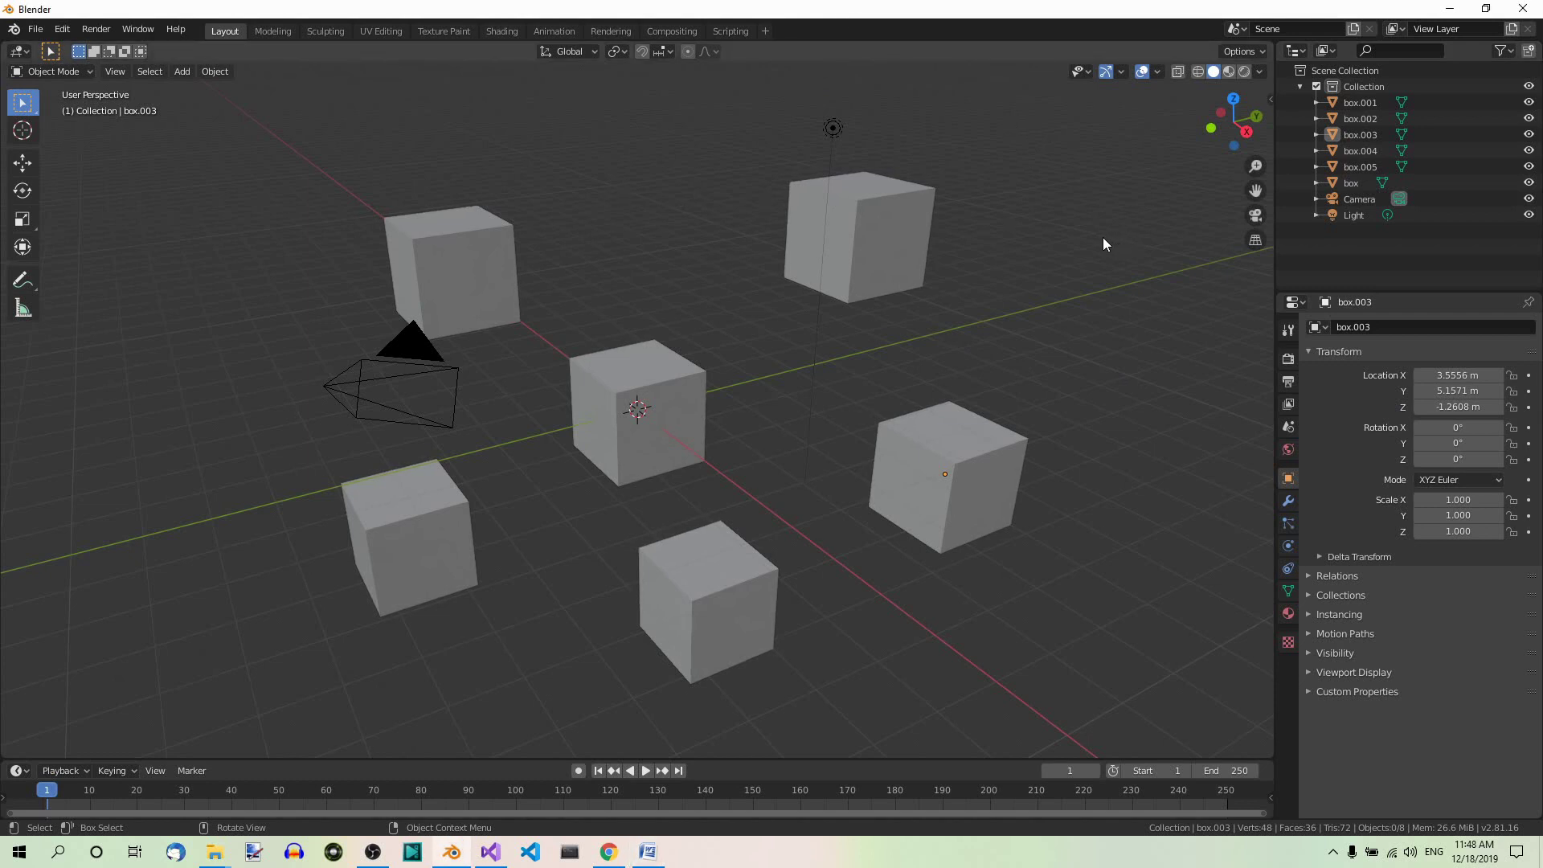
click(59, 31)
click(105, 212)
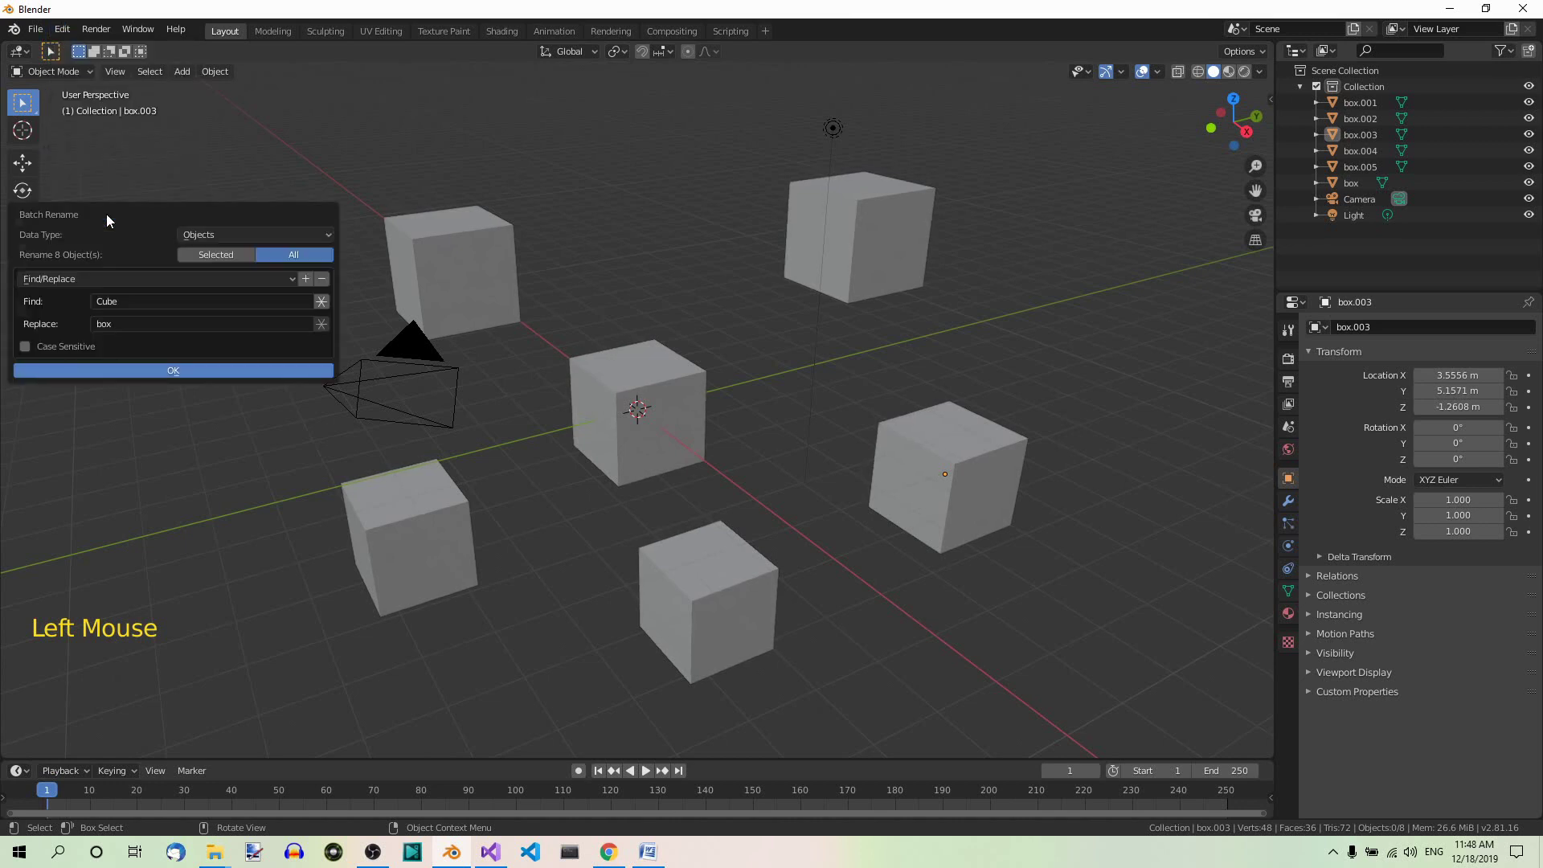
drag(136, 216, 997, 221)
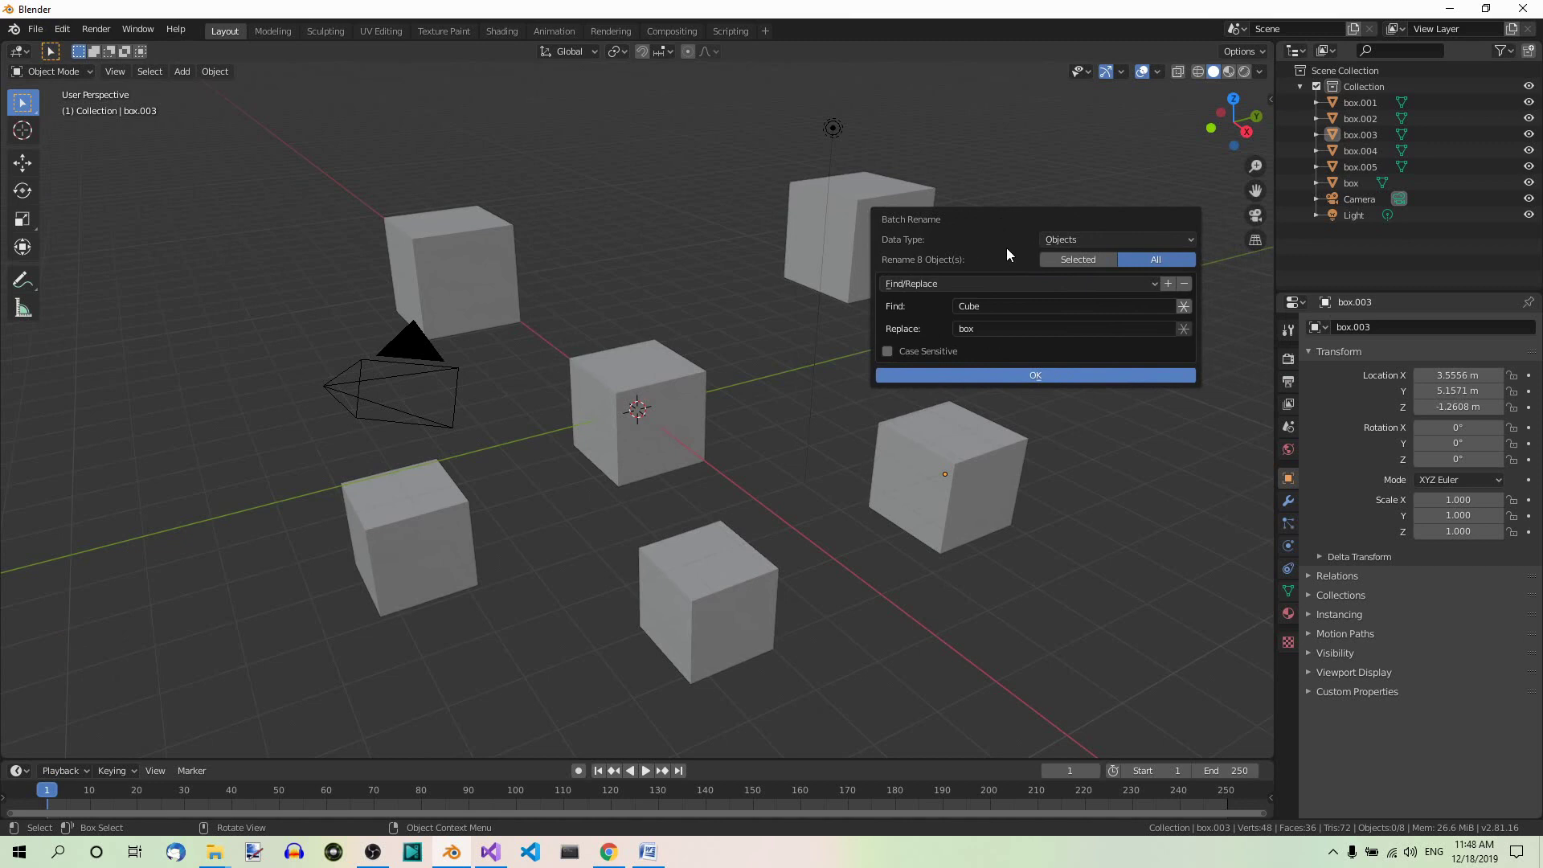
Step: Switch the operation to Set Name with the Prefix method and name 'v_'
click(1151, 281)
click(979, 320)
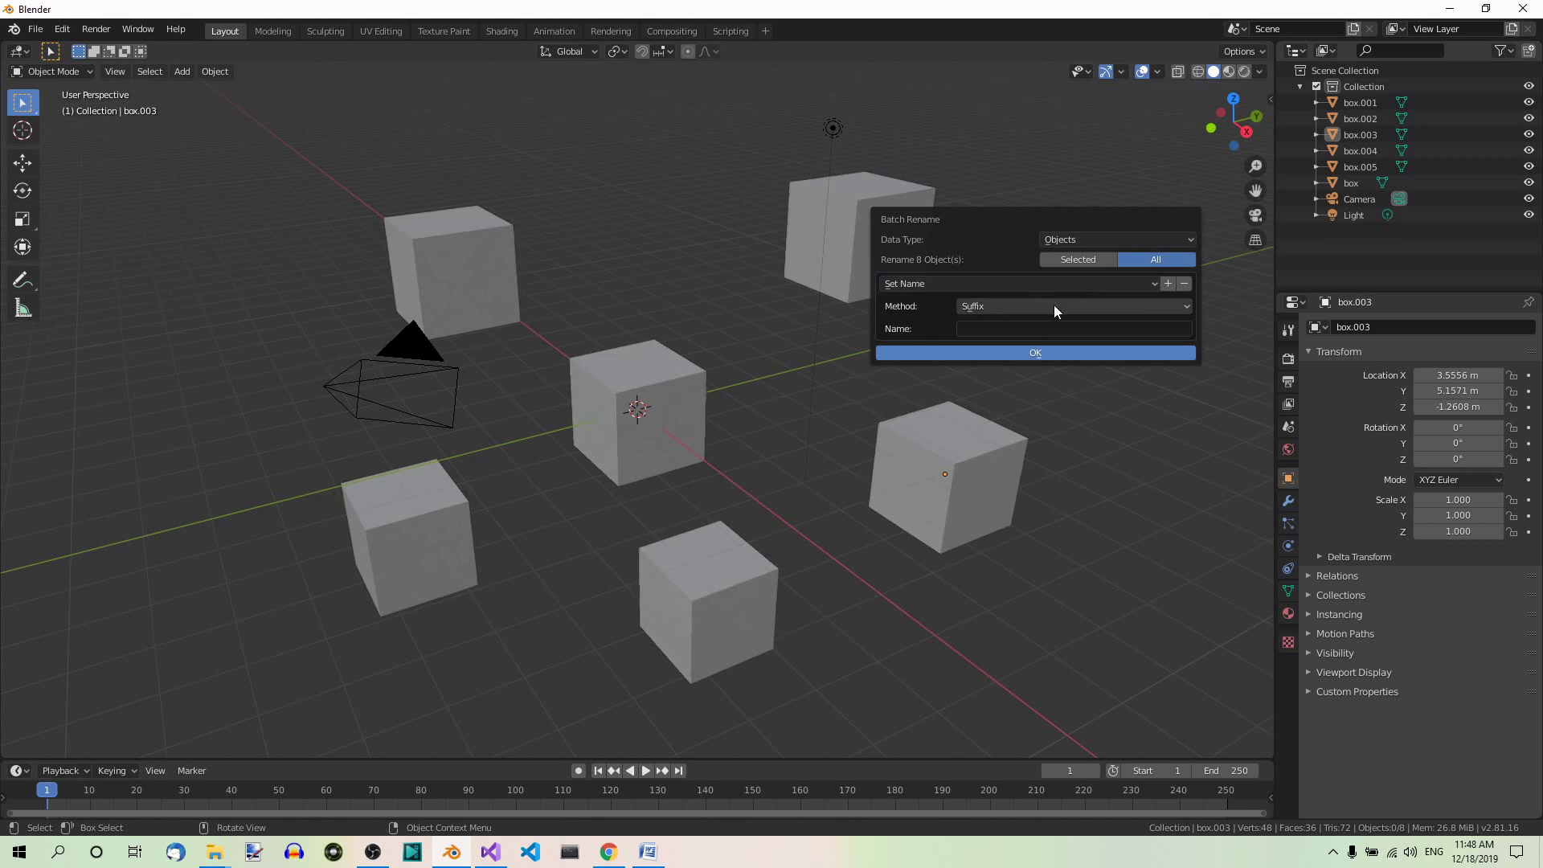
click(1184, 308)
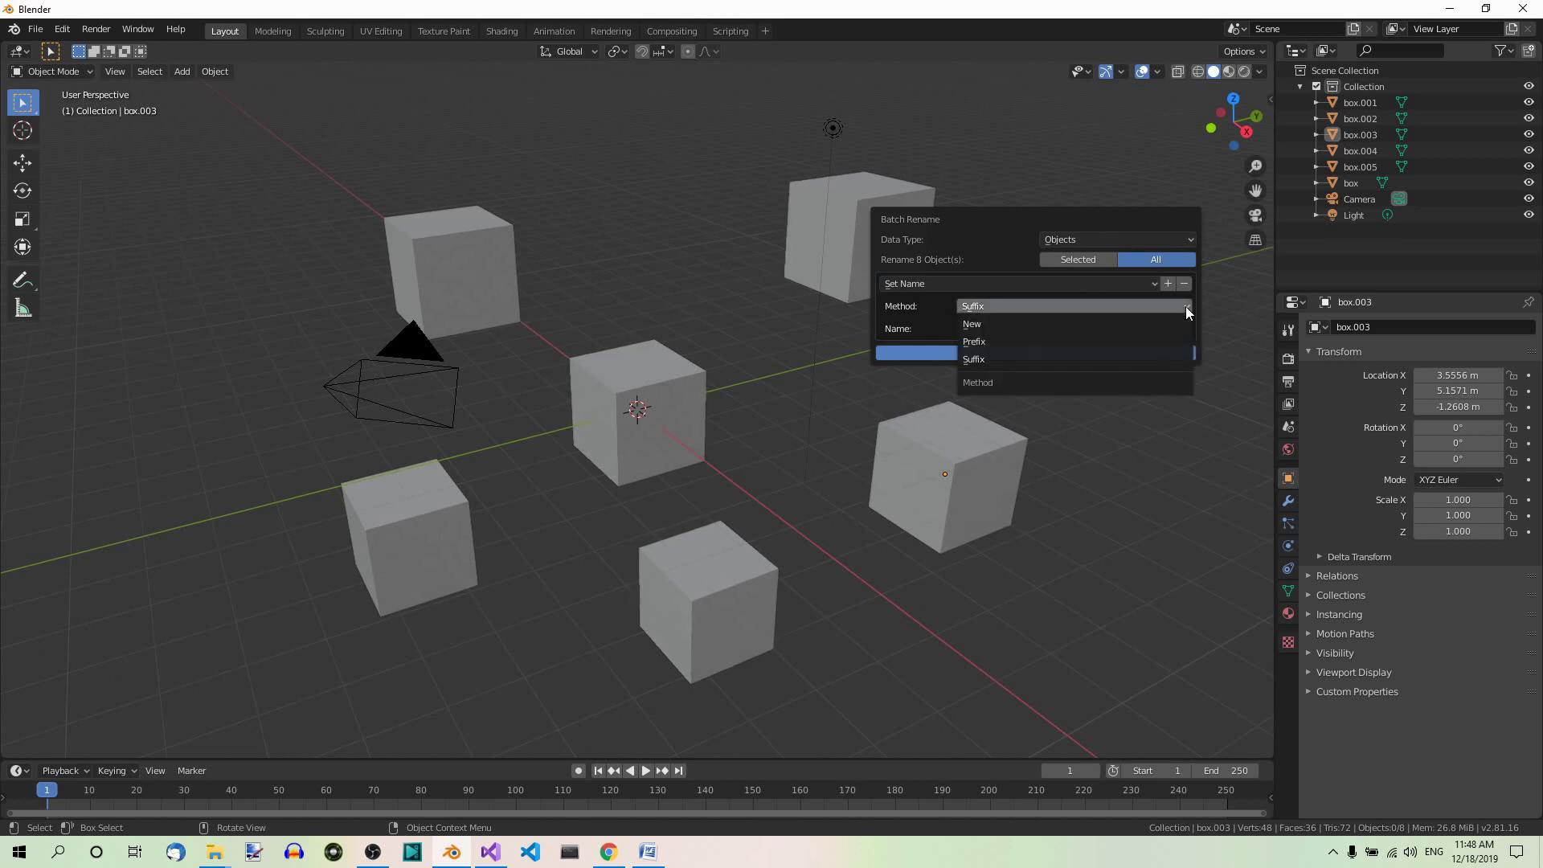
click(1029, 336)
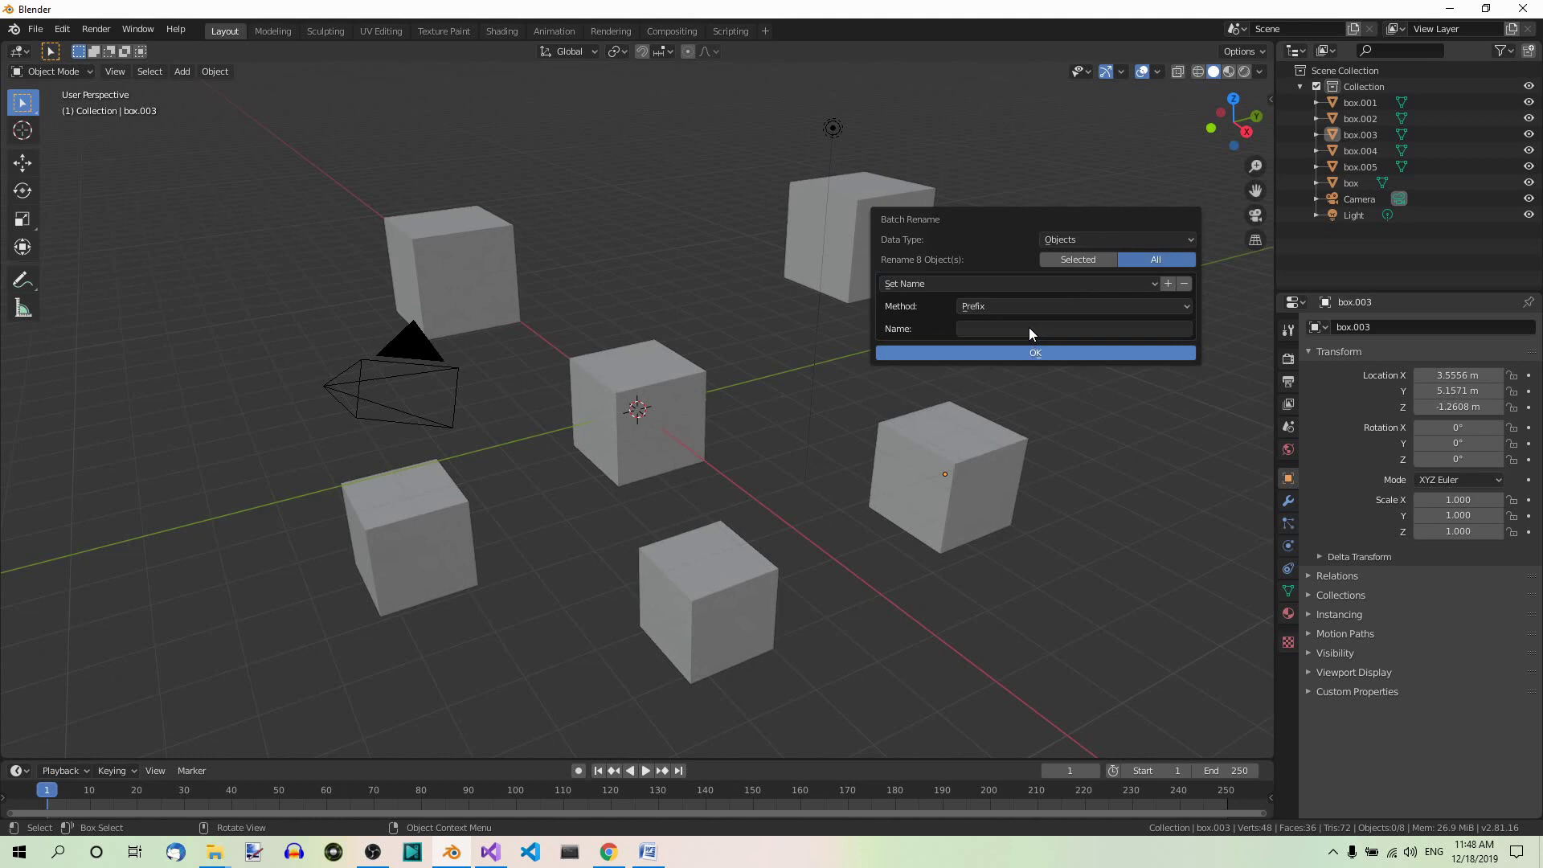
click(1031, 329)
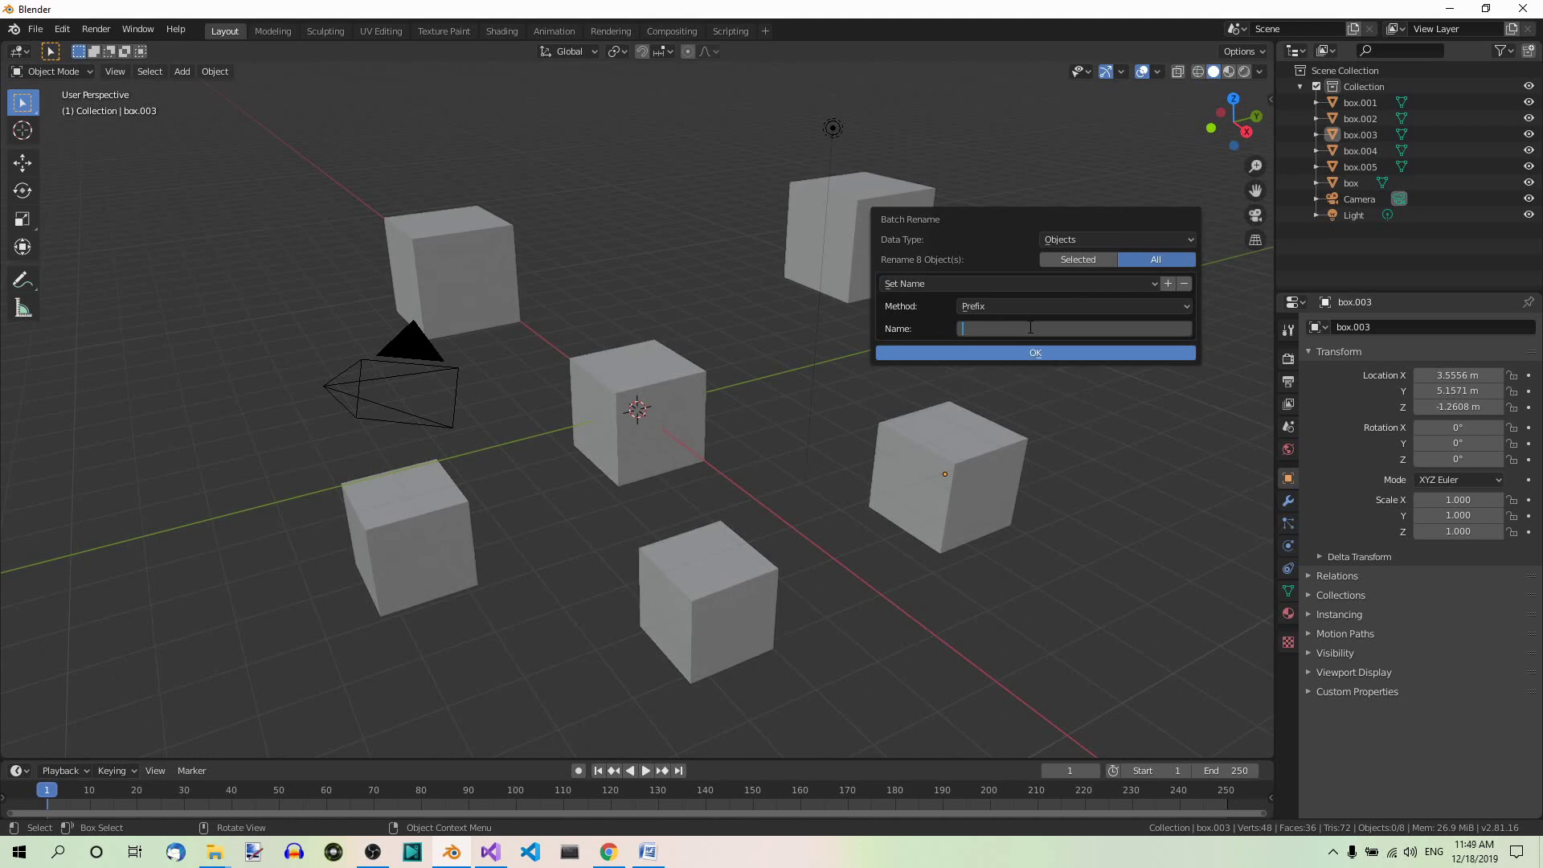
text(v_)
Step: Confirm the batch rename, prefixing all eight objects with 'v_'
click(1061, 355)
click(1057, 354)
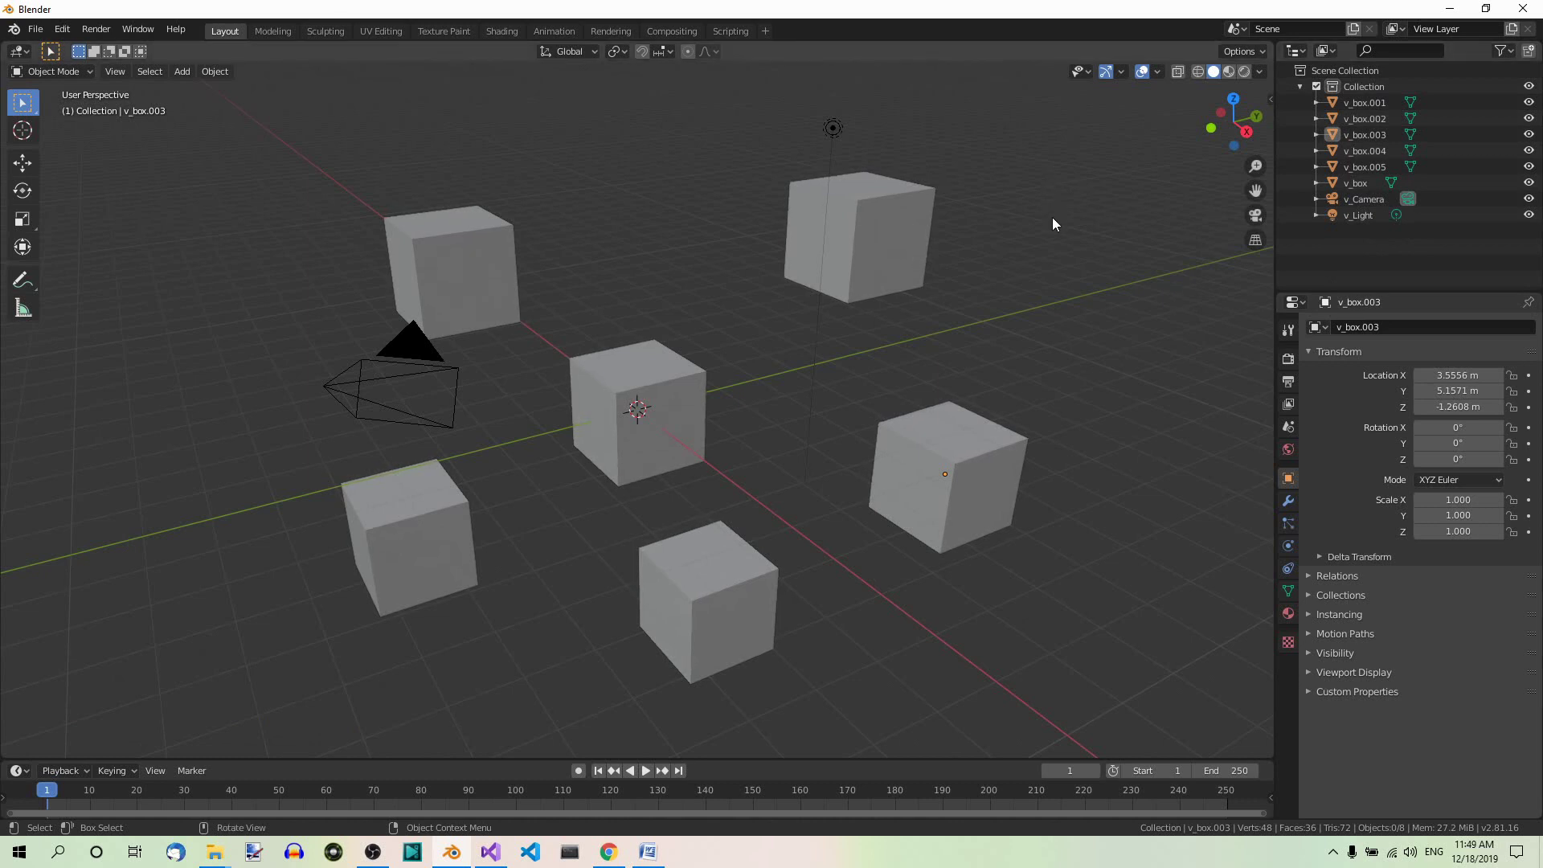
key(shift)
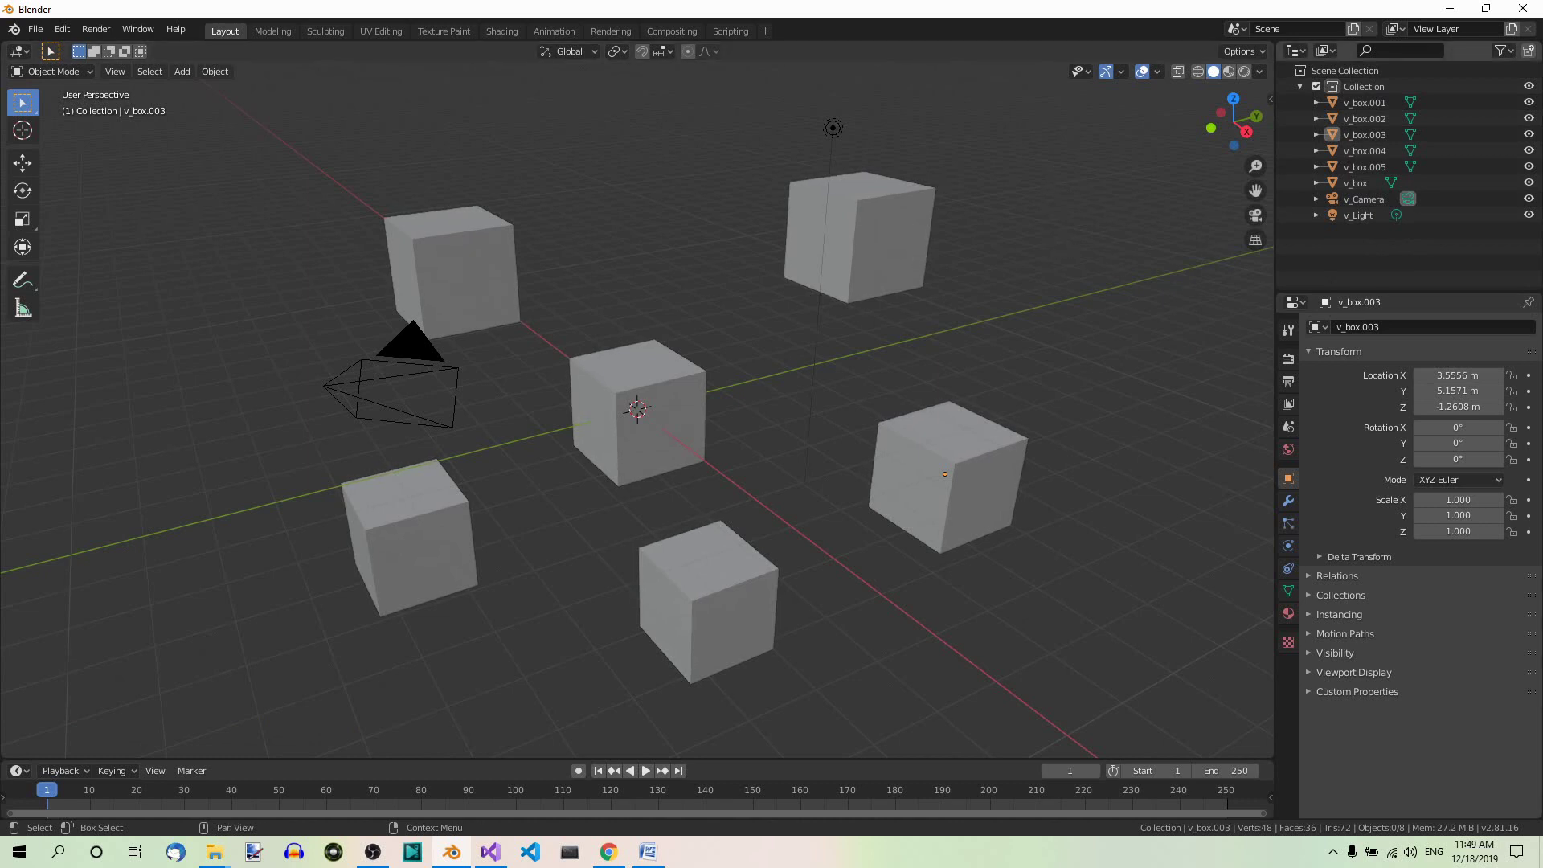